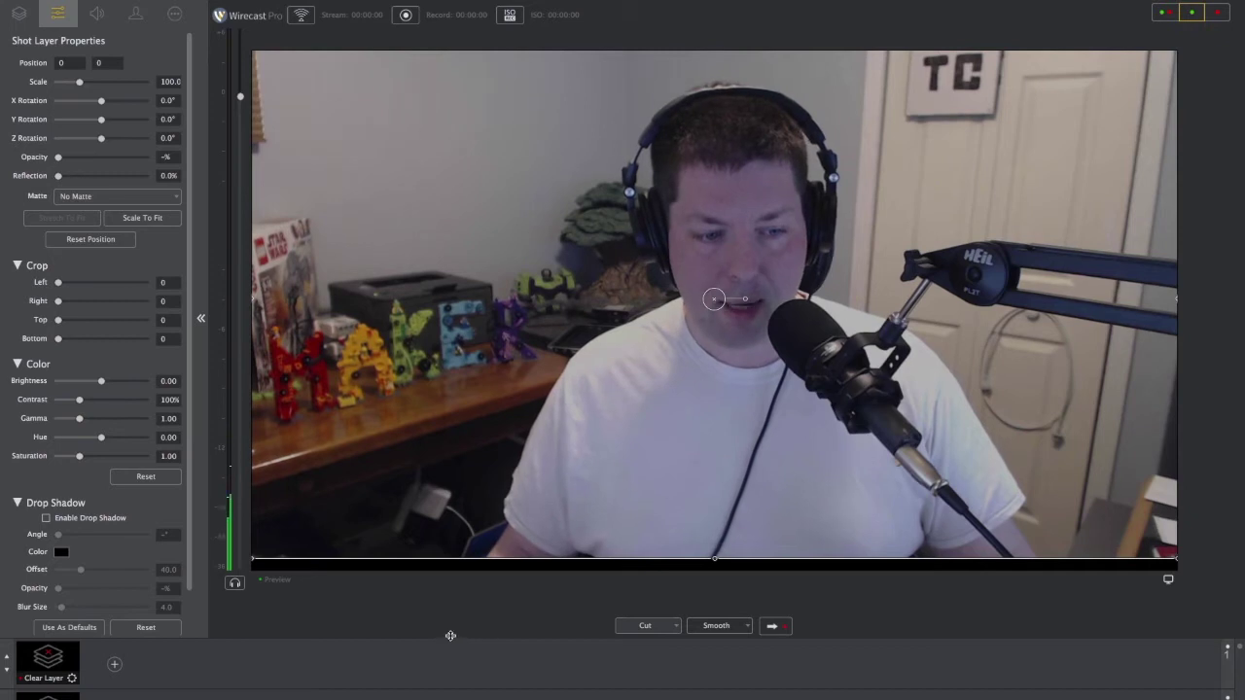
- Drag the preview divider up so the My HD Camera shot row and its copies show
{"action": "left_click_drag", "start_coordinate": [445, 636], "coordinate": [440, 206]}
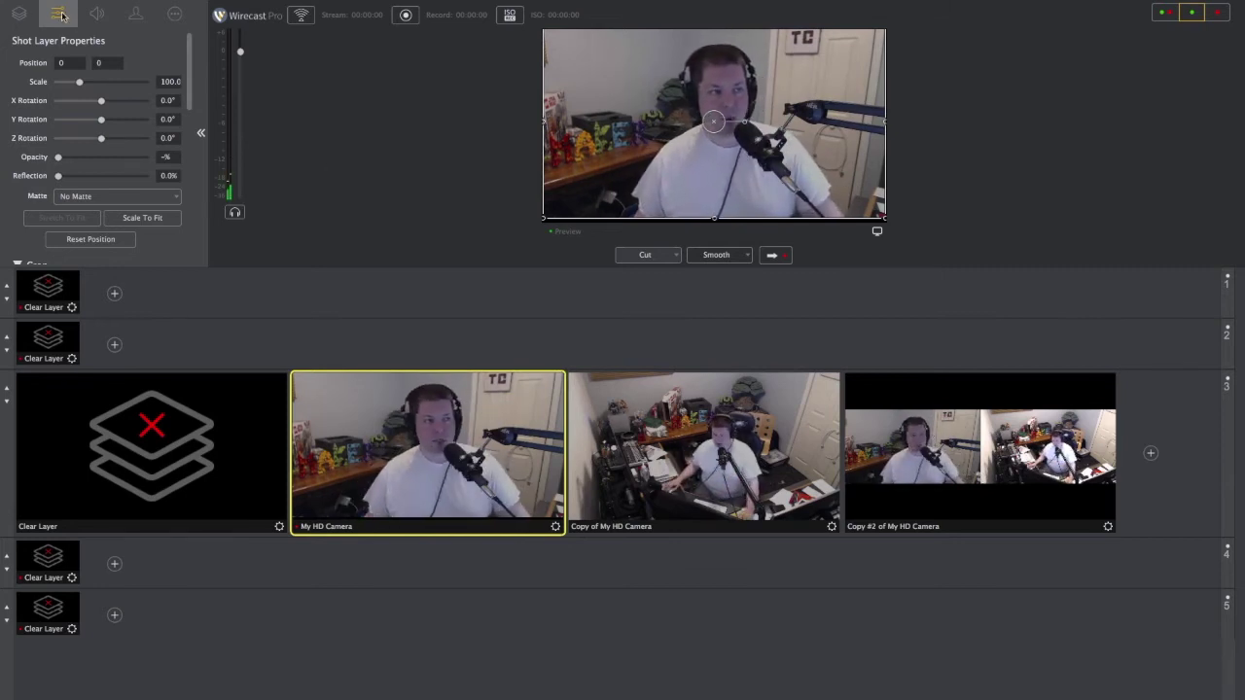
{"action": "mouse_move", "coordinate": [32, 10]}
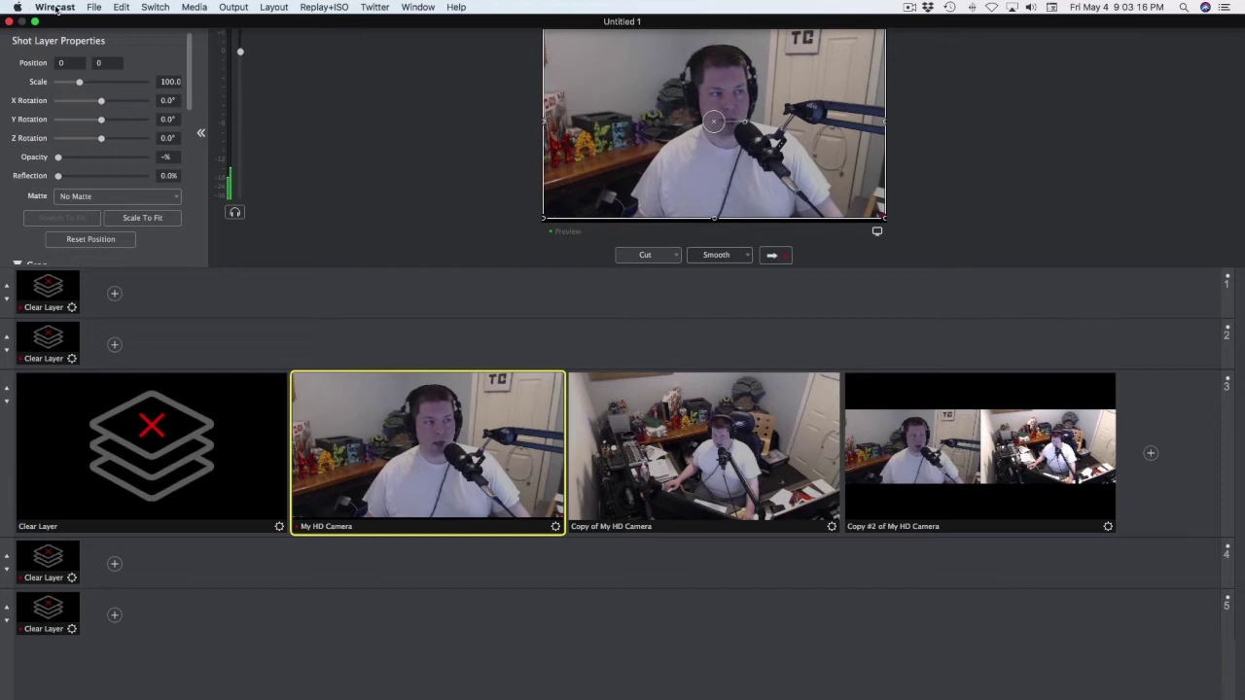
{"action": "left_click", "coordinate": [55, 8]}
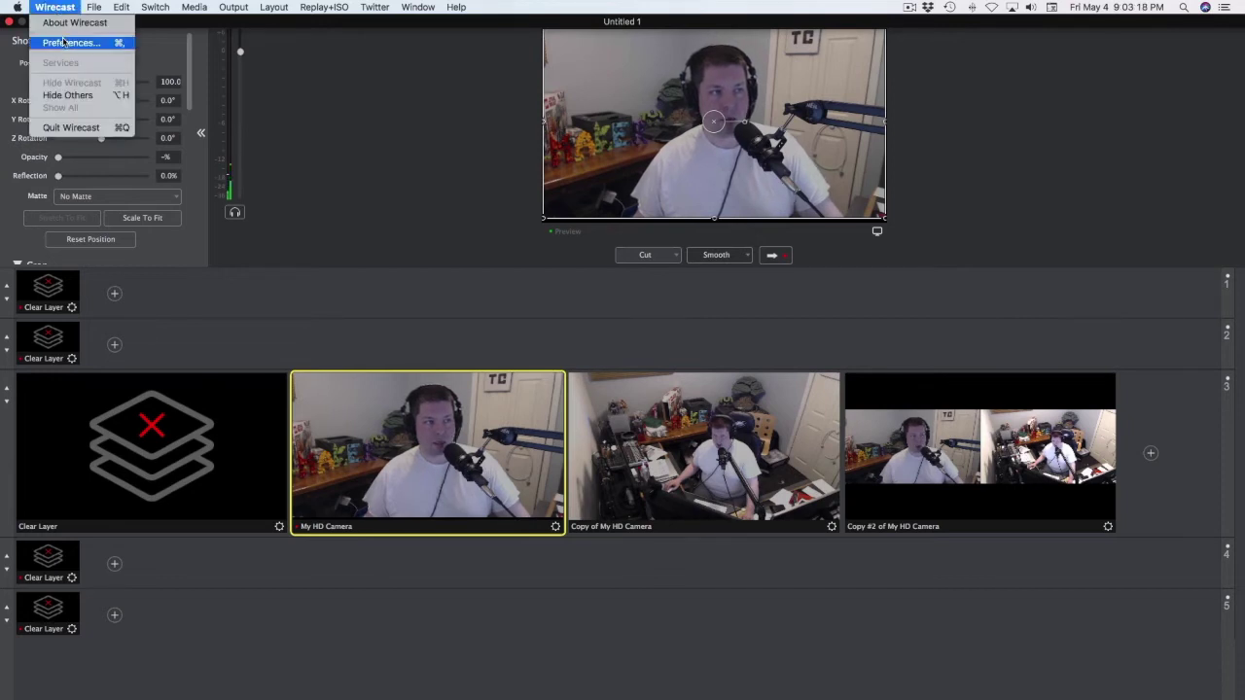
- Open Wirecast Preferences, move the window near the centre, and show the General settings
{"action": "left_click", "coordinate": [64, 42]}
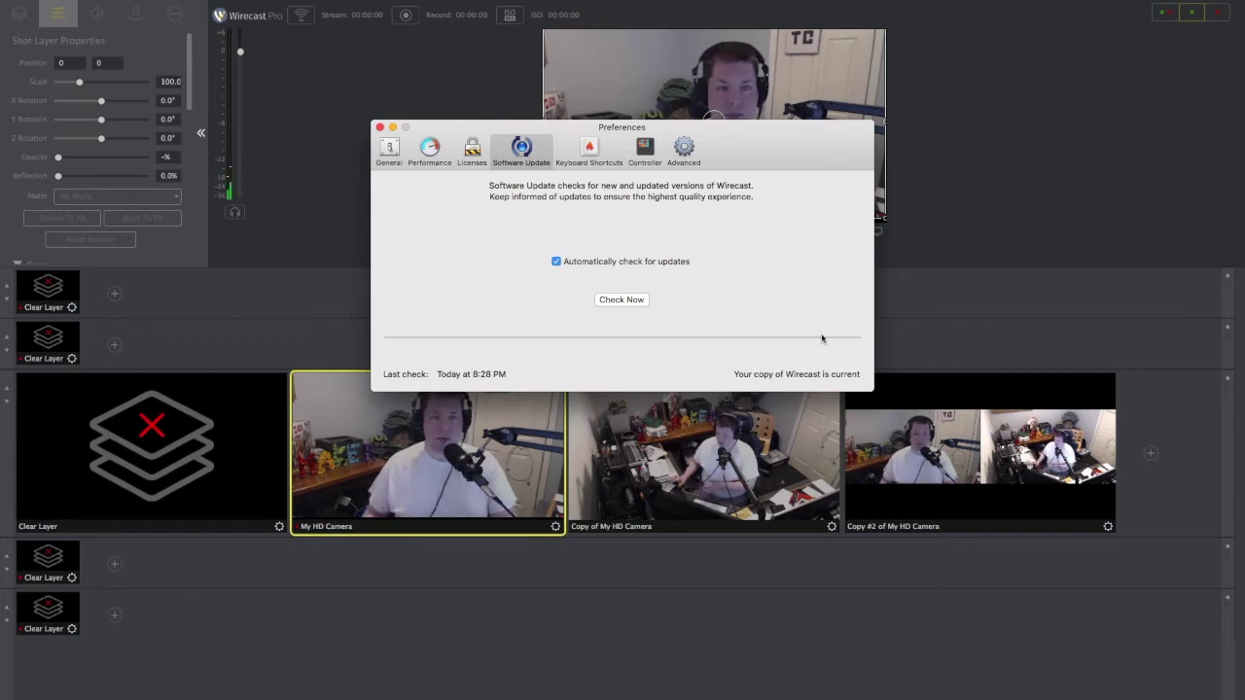
{"action": "left_click_drag", "start_coordinate": [826, 161], "coordinate": [820, 300]}
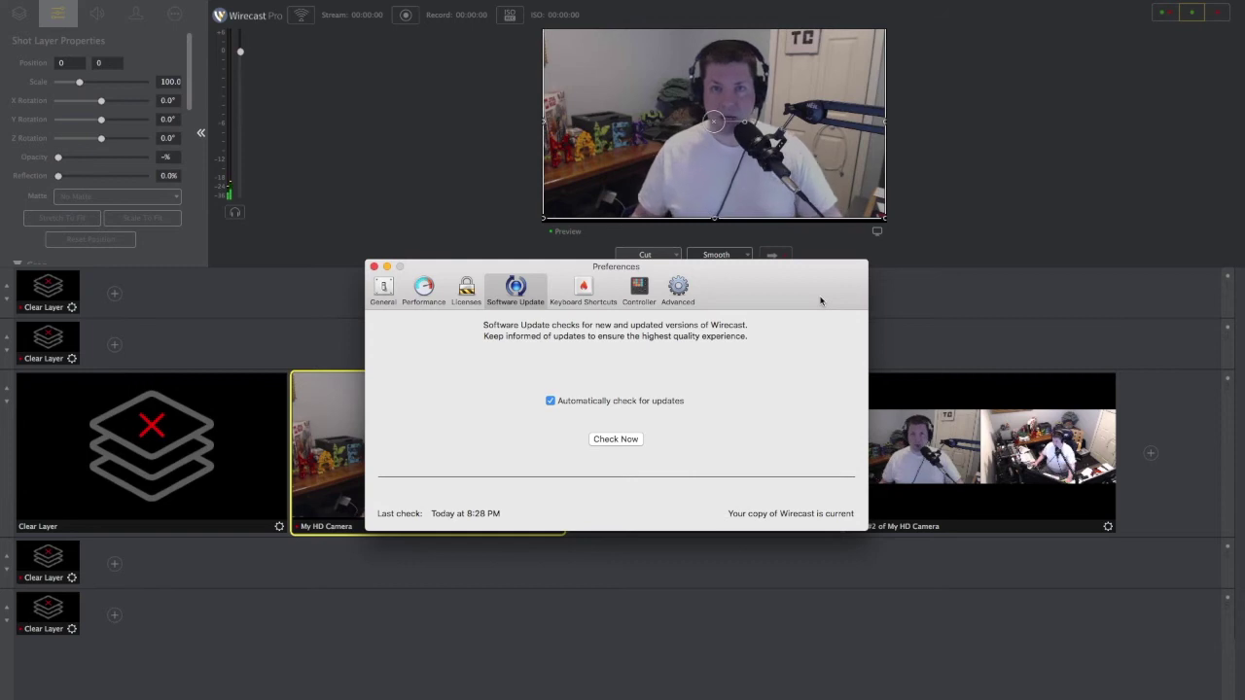
{"action": "left_click_drag", "start_coordinate": [792, 284], "coordinate": [708, 51]}
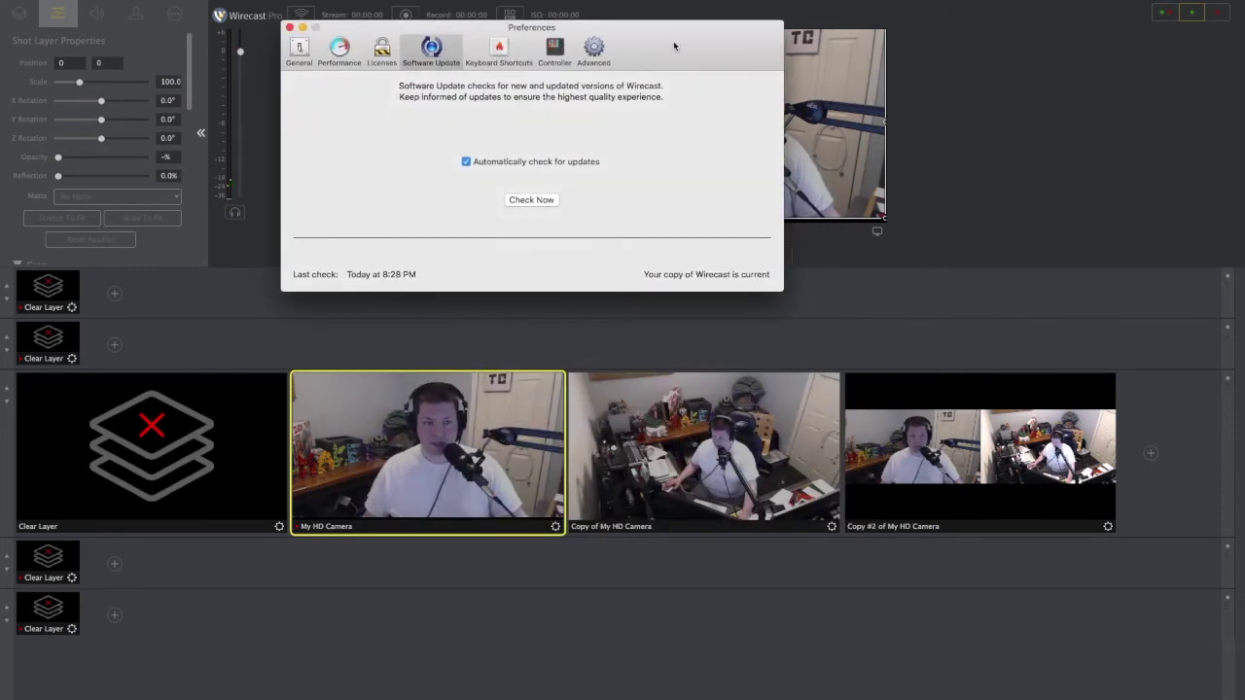
{"action": "left_click_drag", "start_coordinate": [676, 49], "coordinate": [821, 86]}
{"action": "left_click", "coordinate": [444, 85]}
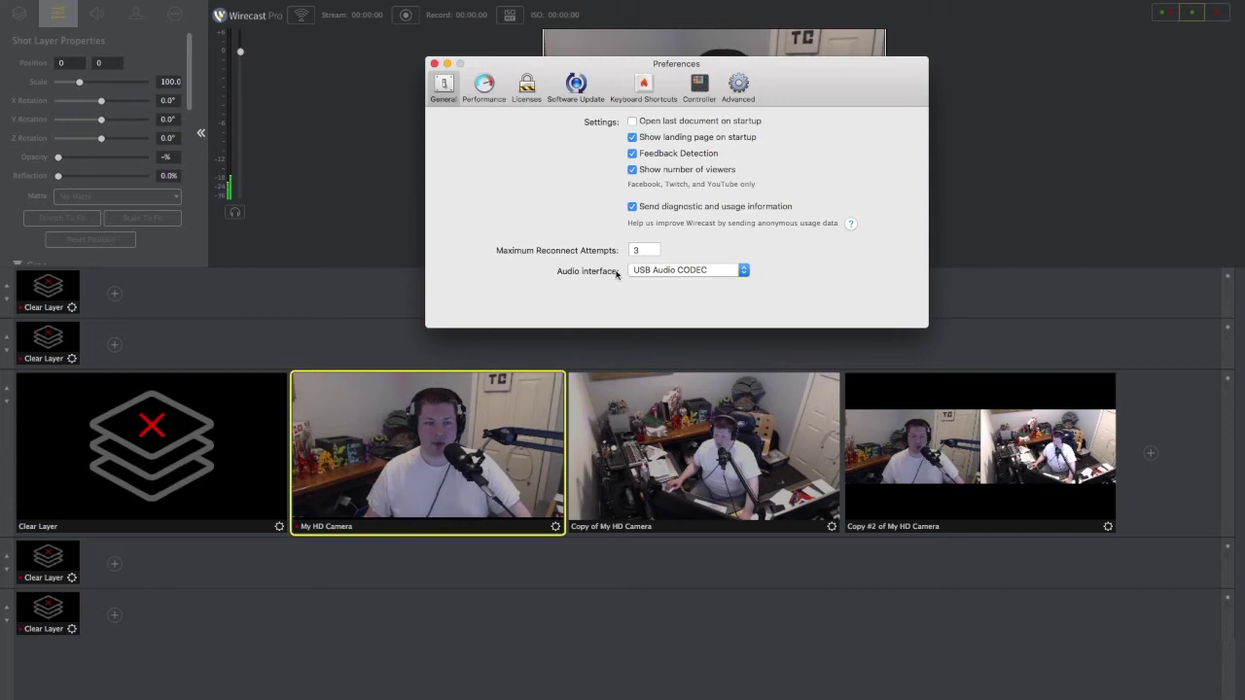
{"action": "left_click", "coordinate": [681, 269]}
{"action": "left_click", "coordinate": [796, 276]}
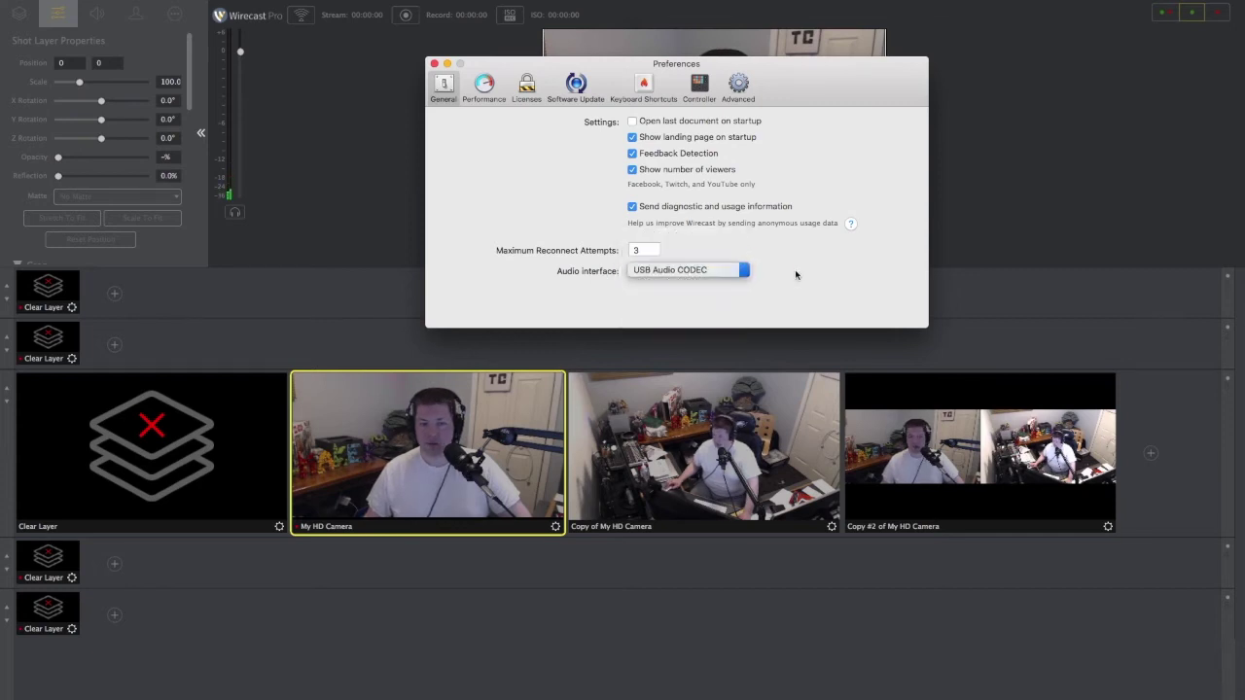
{"action": "left_click", "coordinate": [681, 269]}
{"action": "left_click", "coordinate": [814, 267]}
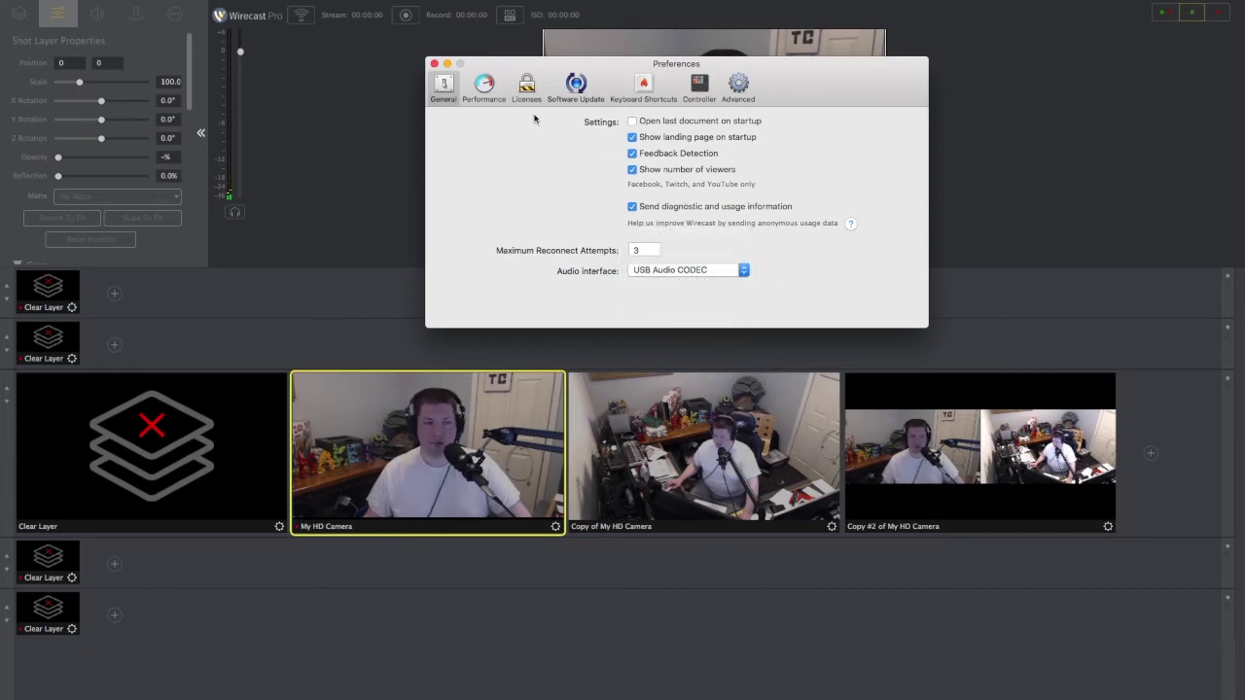
- Try 60 fps for Performance's Video Display Rate, then set it back to 30 fps
{"action": "left_click", "coordinate": [486, 87]}
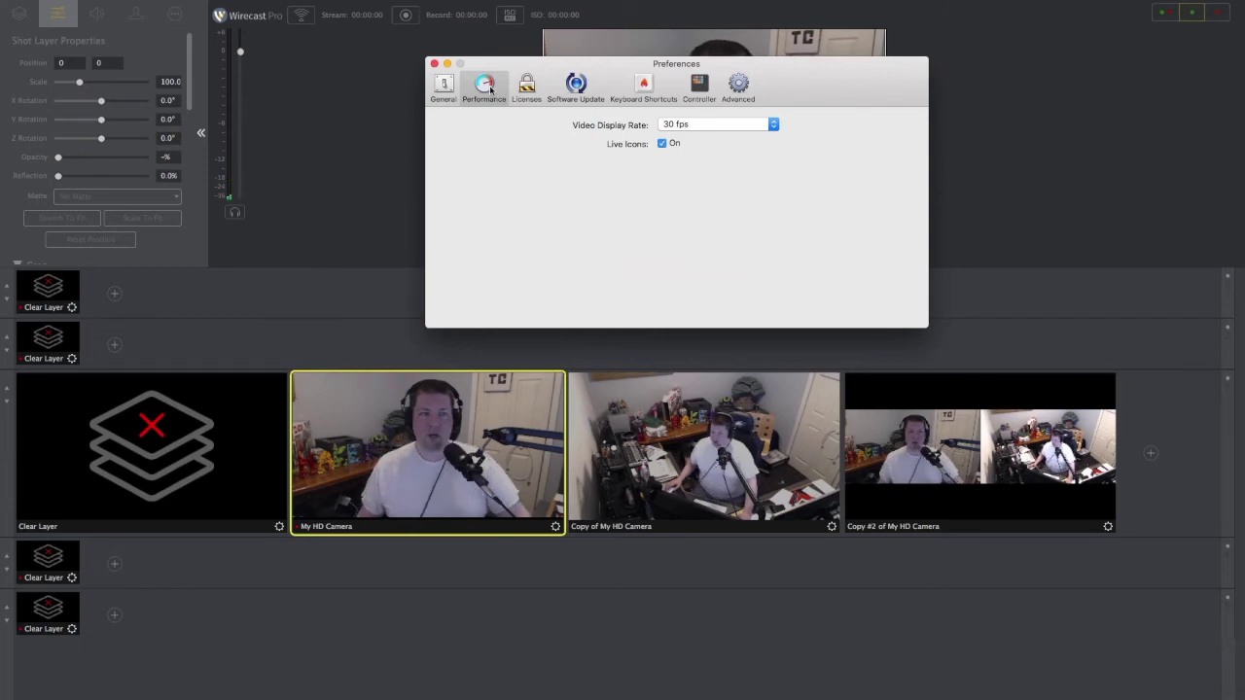
{"action": "left_click", "coordinate": [700, 125]}
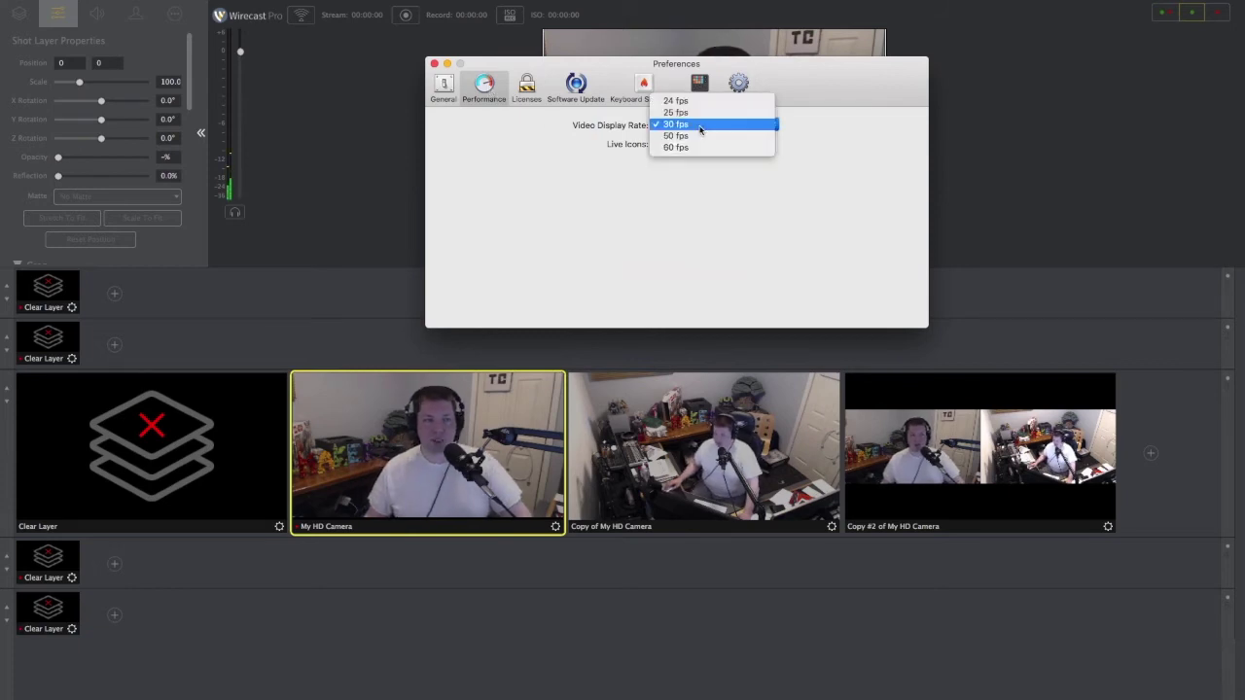
{"action": "left_click", "coordinate": [700, 127]}
{"action": "left_click", "coordinate": [701, 125]}
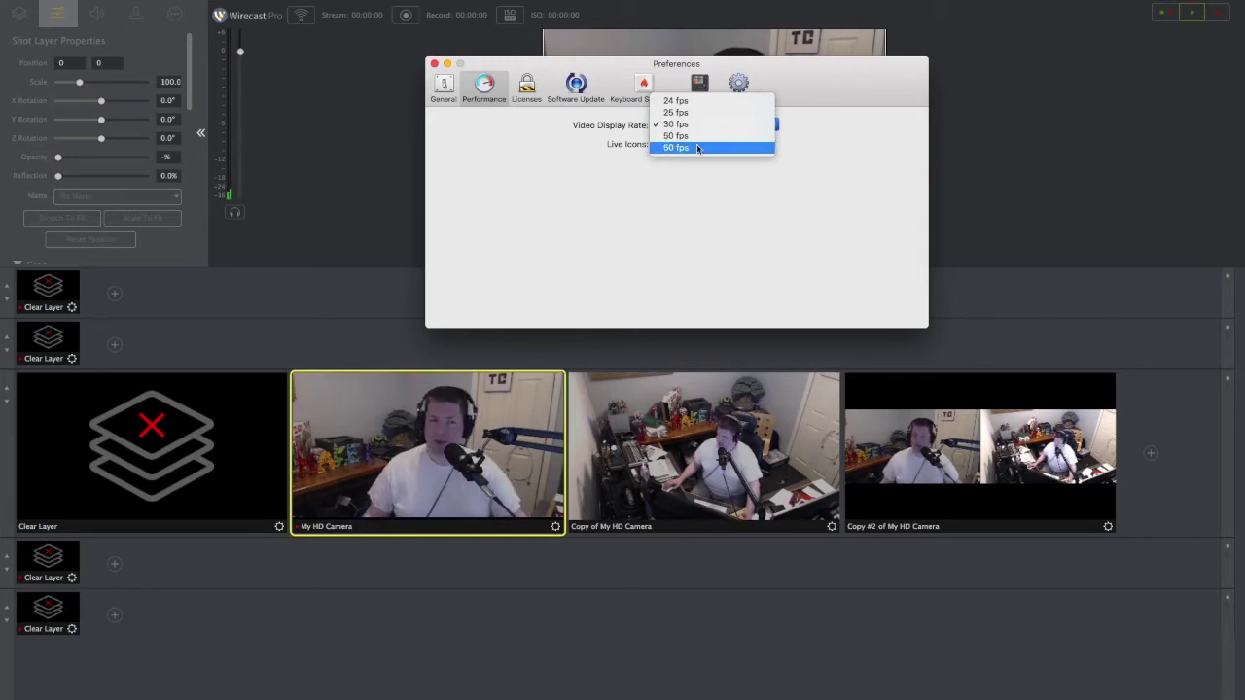
{"action": "left_click", "coordinate": [601, 148]}
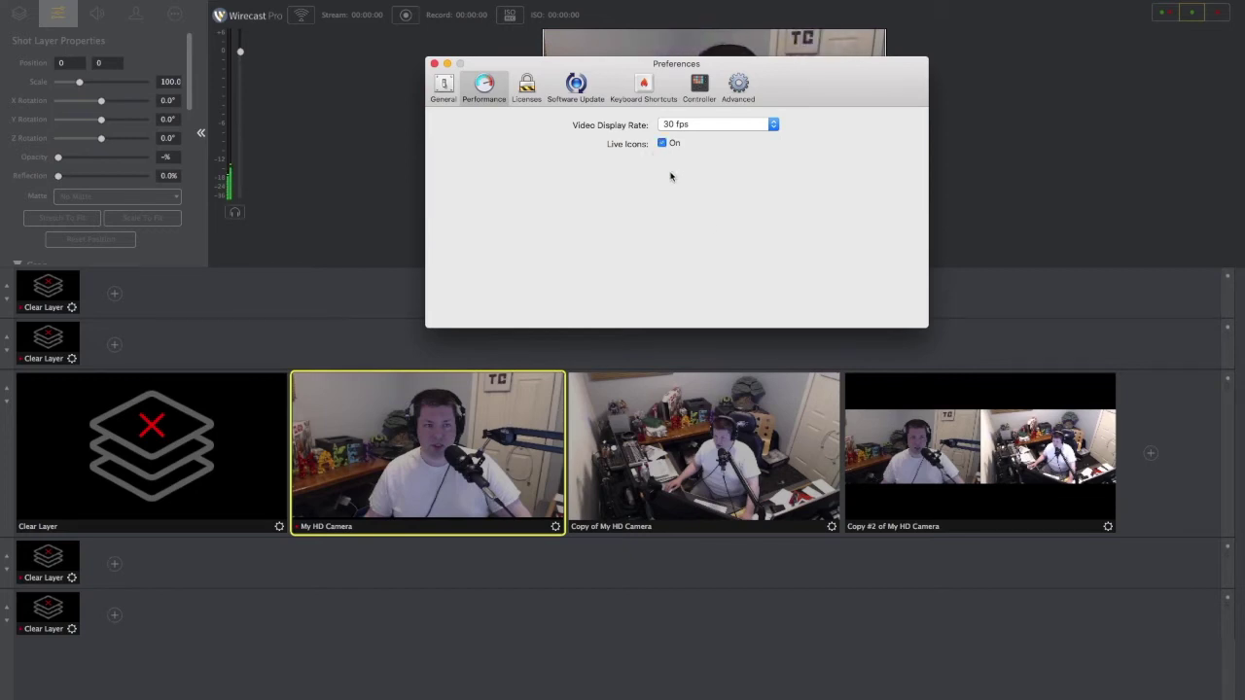
{"action": "left_click", "coordinate": [695, 126]}
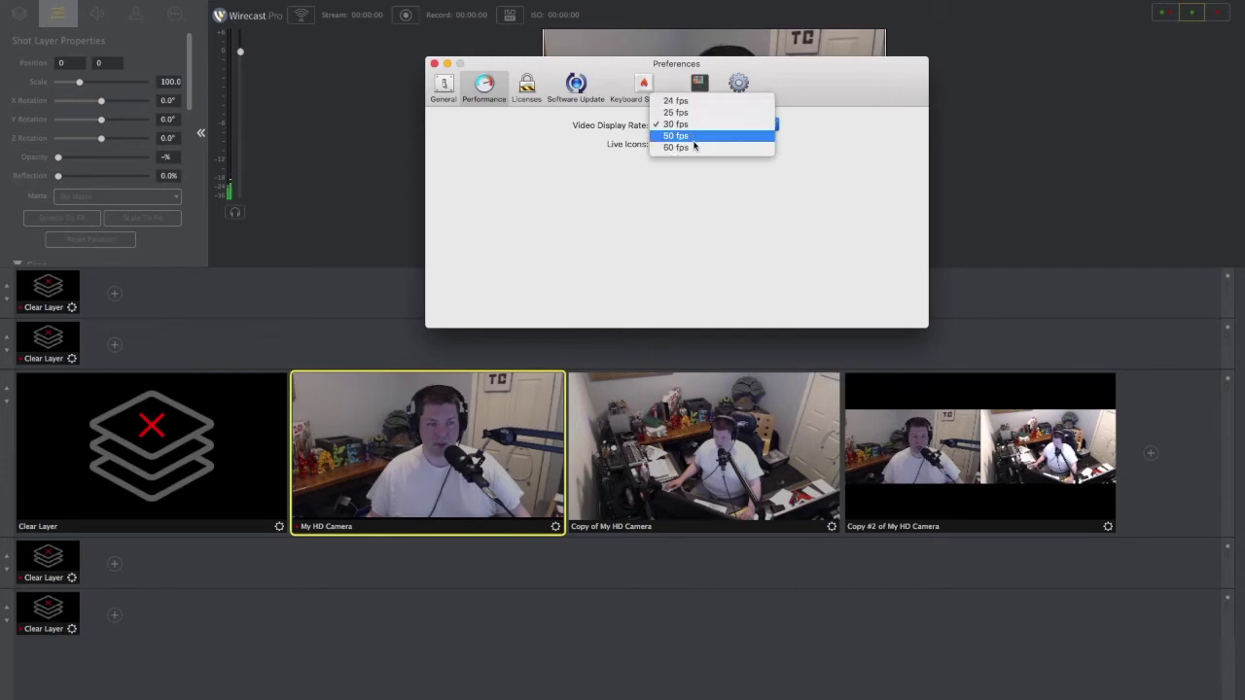
{"action": "left_click", "coordinate": [694, 146]}
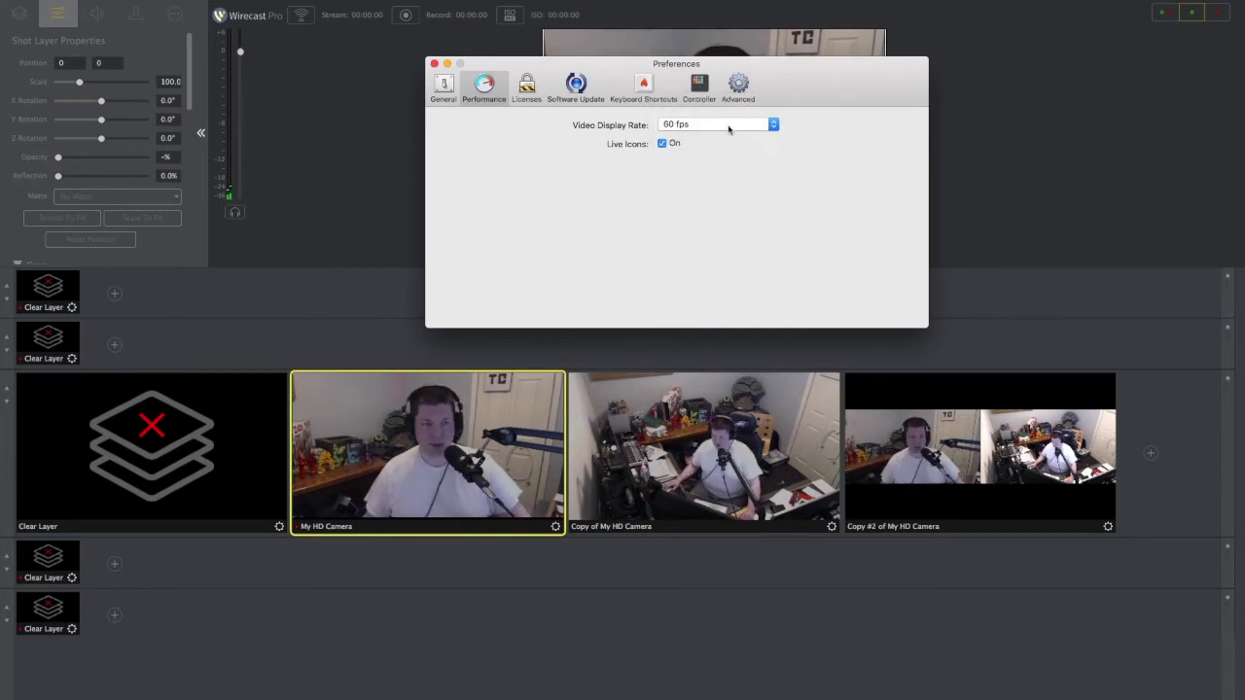
{"action": "left_click", "coordinate": [731, 123]}
{"action": "left_click", "coordinate": [730, 104]}
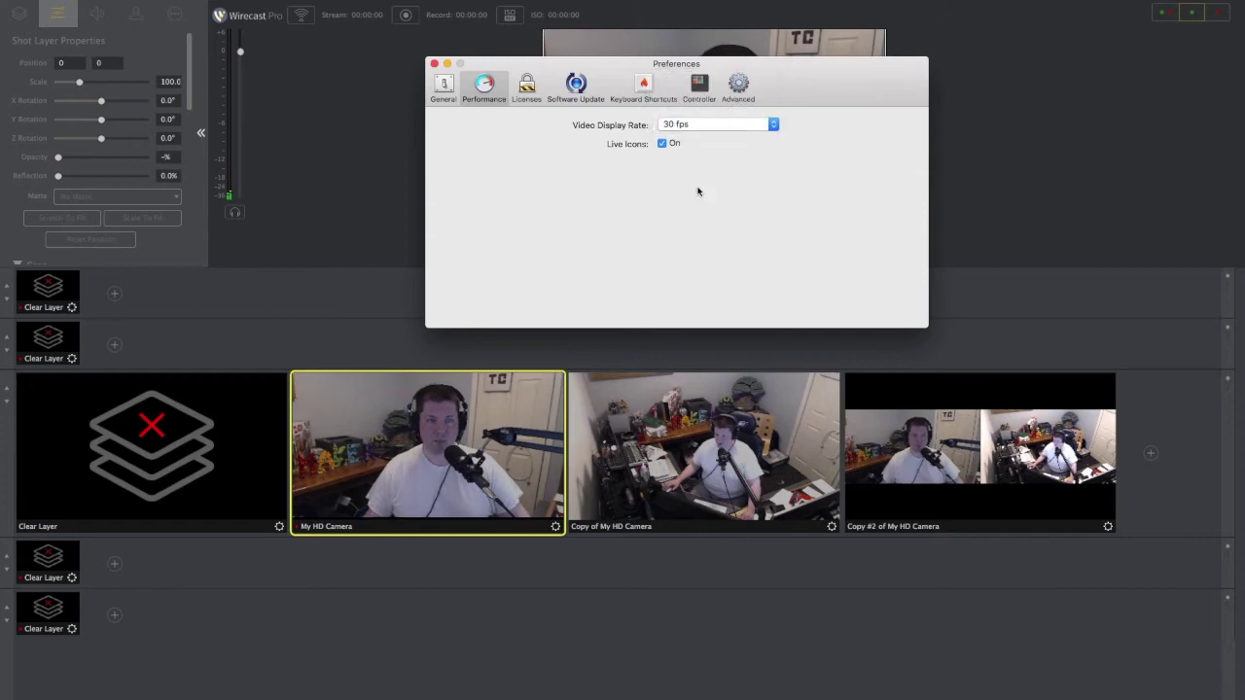
{"action": "left_click", "coordinate": [525, 88]}
{"action": "left_click", "coordinate": [496, 86]}
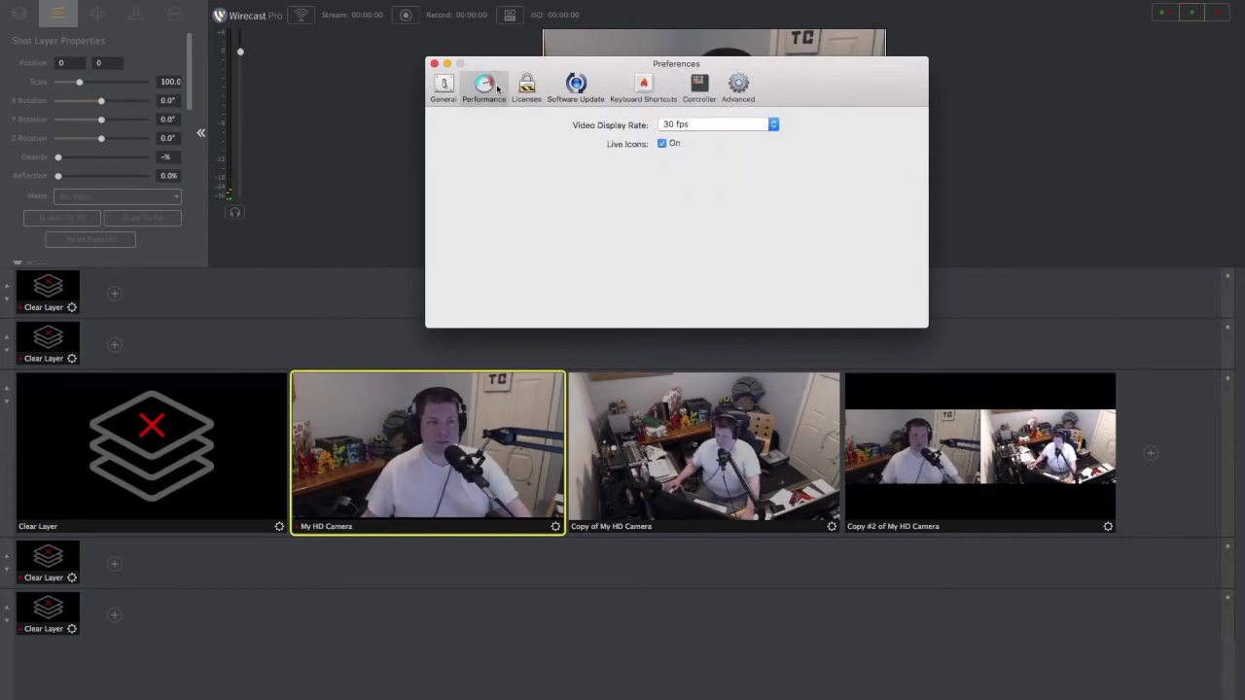
- Check Software Update, then add a new entry under Keyboard Shortcuts
{"action": "left_click", "coordinate": [573, 85]}
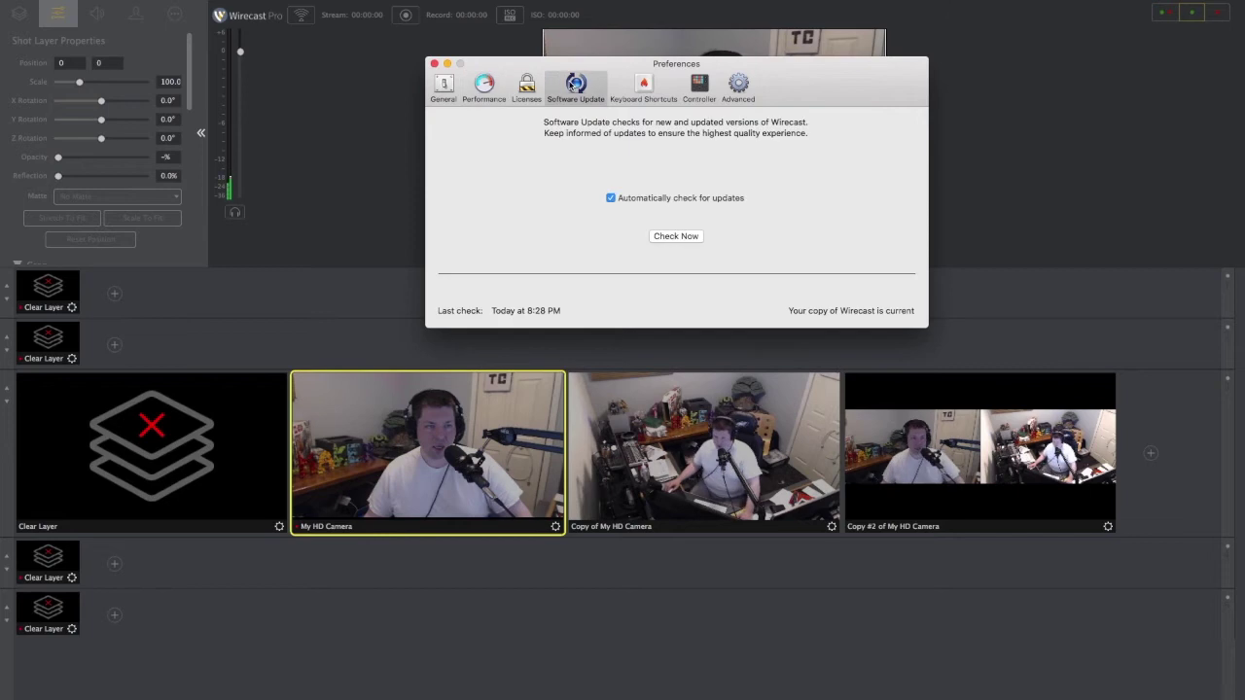
{"action": "left_click", "coordinate": [643, 86]}
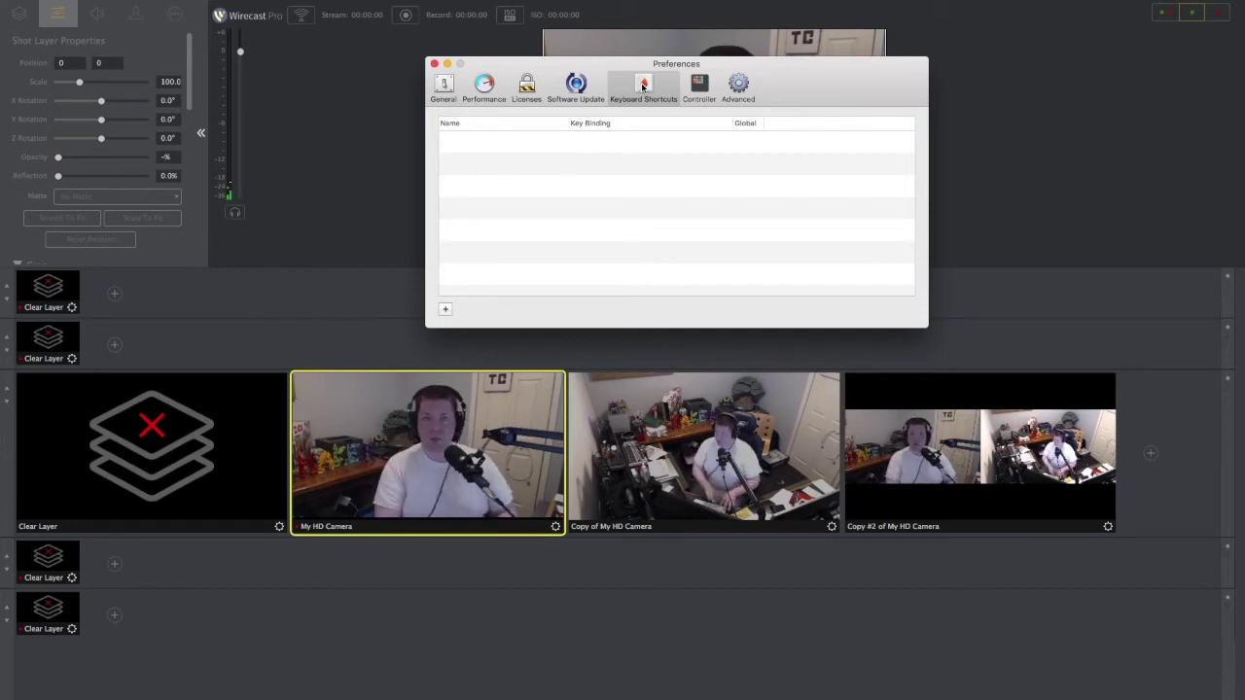
{"action": "left_click", "coordinate": [446, 308]}
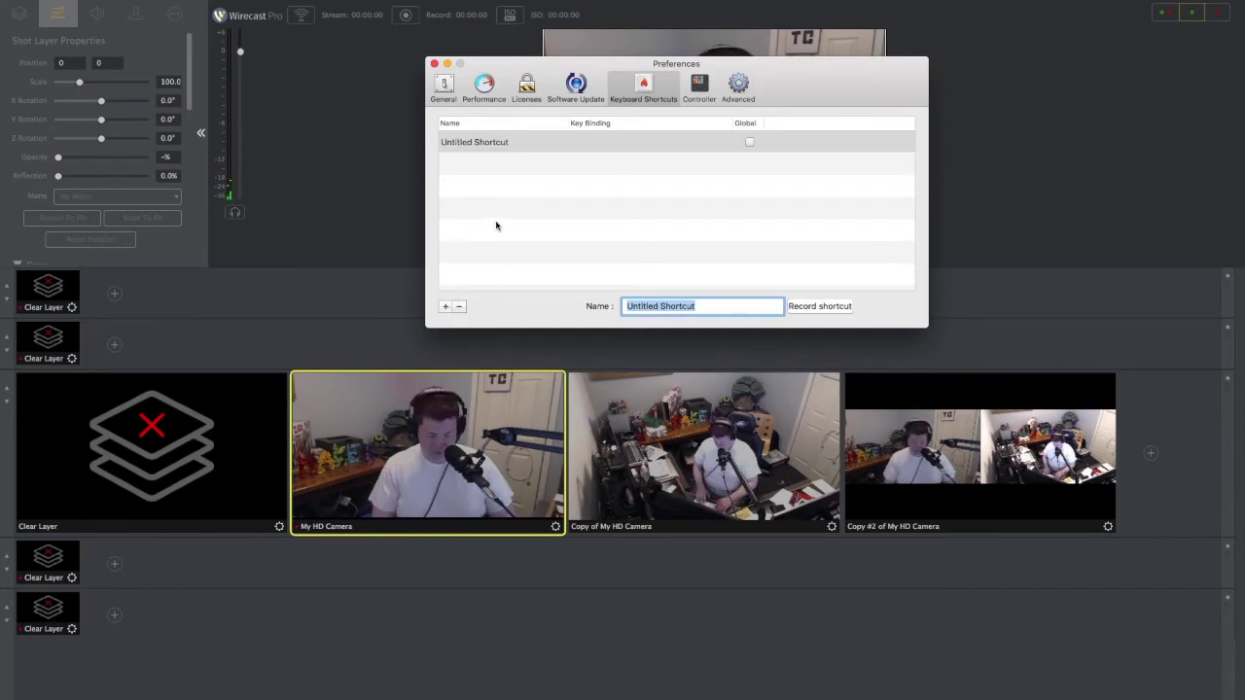
- Name the new shortcut 1, bind it to the 1 key, and assign it to My HD Camera
{"action": "type", "text": "1"}
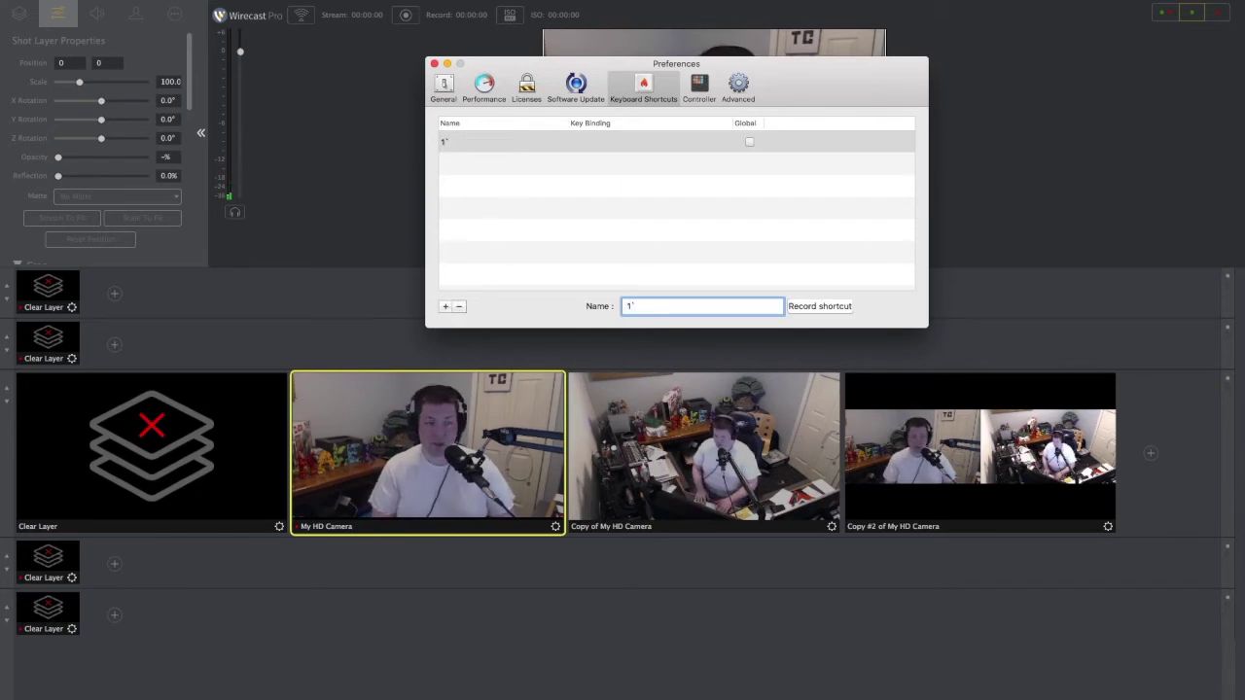
{"action": "left_click", "coordinate": [810, 308]}
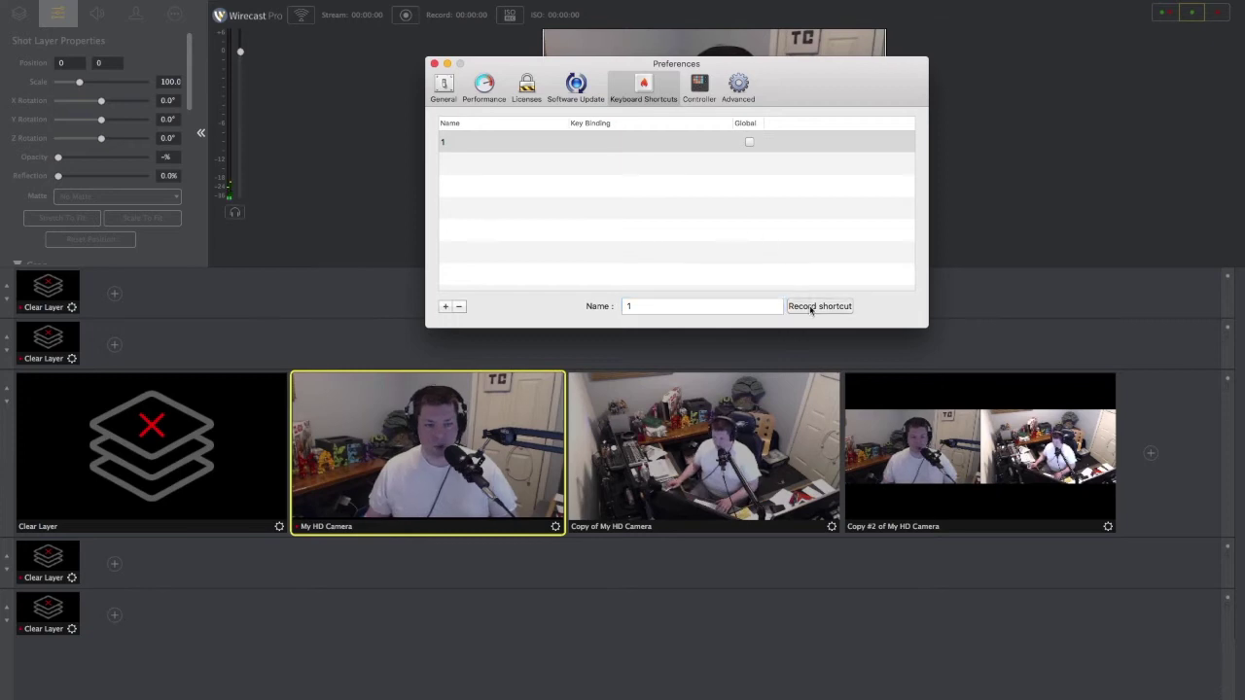
{"action": "key", "text": "1"}
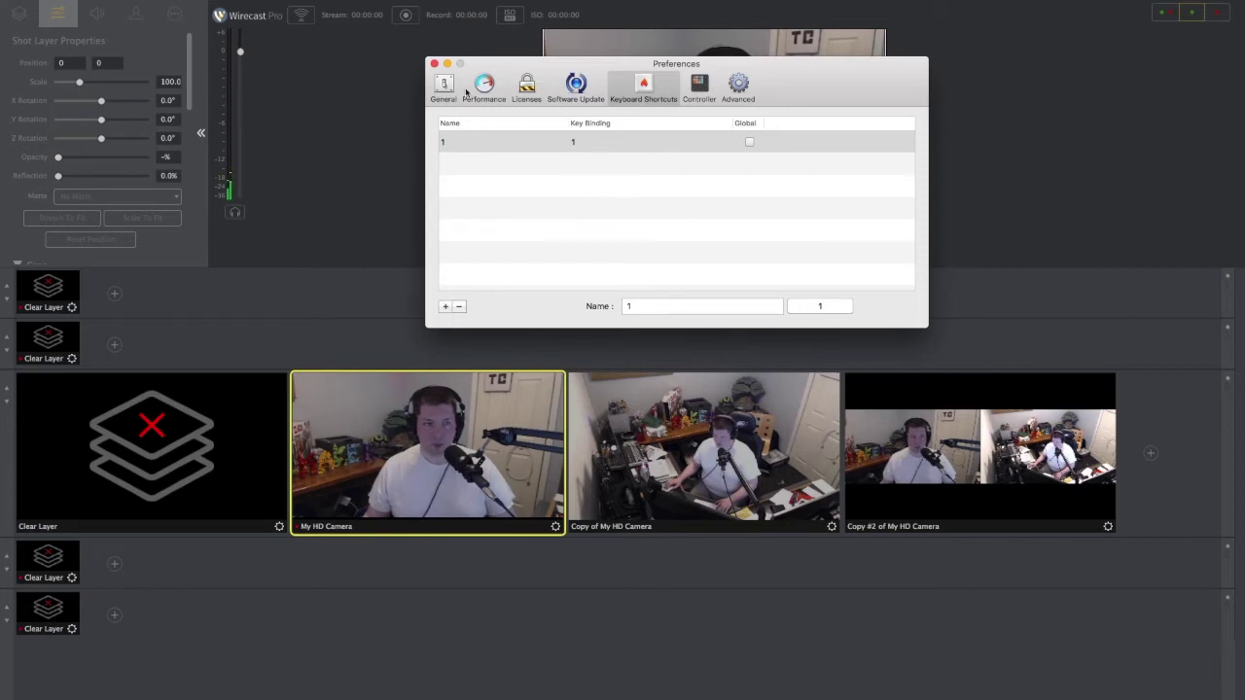
{"action": "right_click", "coordinate": [428, 414]}
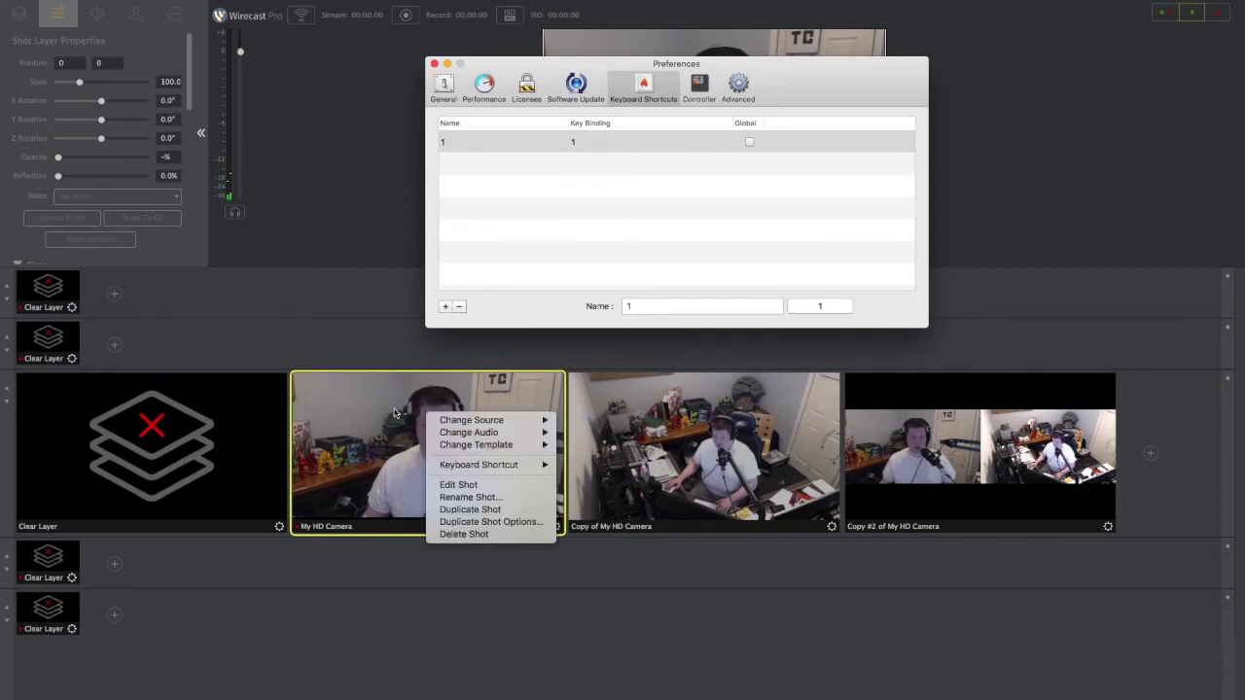
{"action": "mouse_move", "coordinate": [486, 470]}
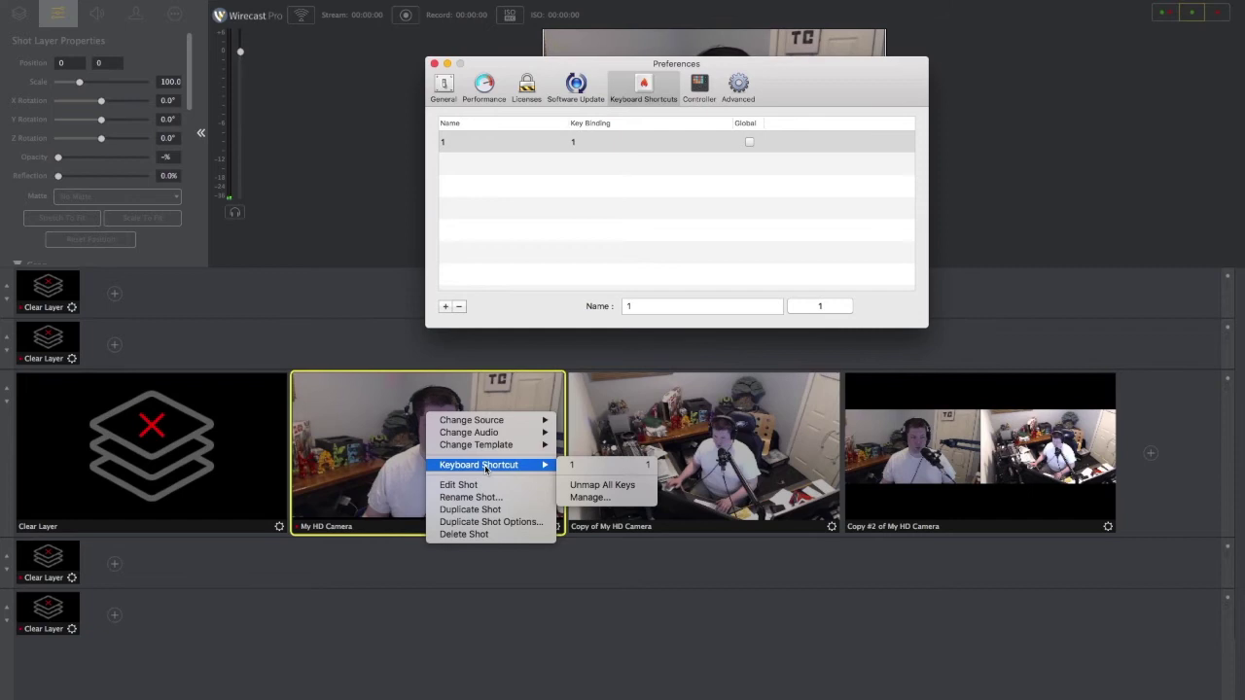
{"action": "left_click", "coordinate": [588, 466]}
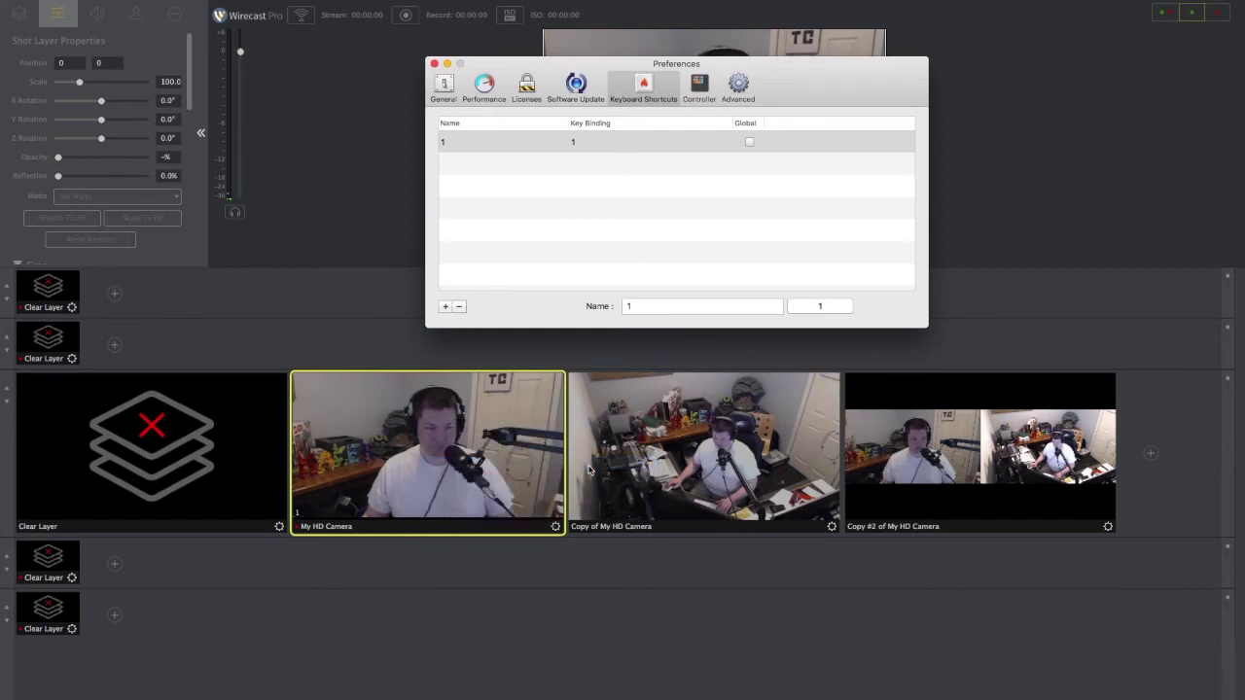
- Add a second shortcut named Top Camera, bound to the 2 key
{"action": "left_click", "coordinate": [446, 306]}
{"action": "type", "text": "2"}
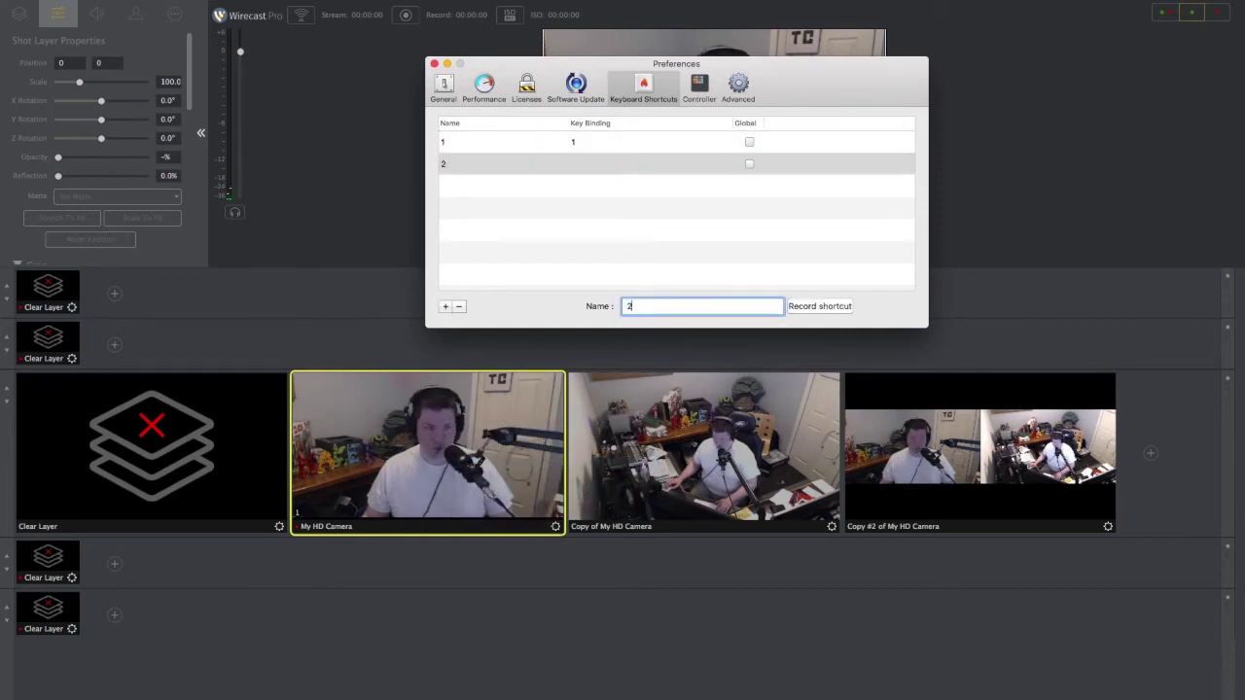
{"action": "type", "text": "\\"}
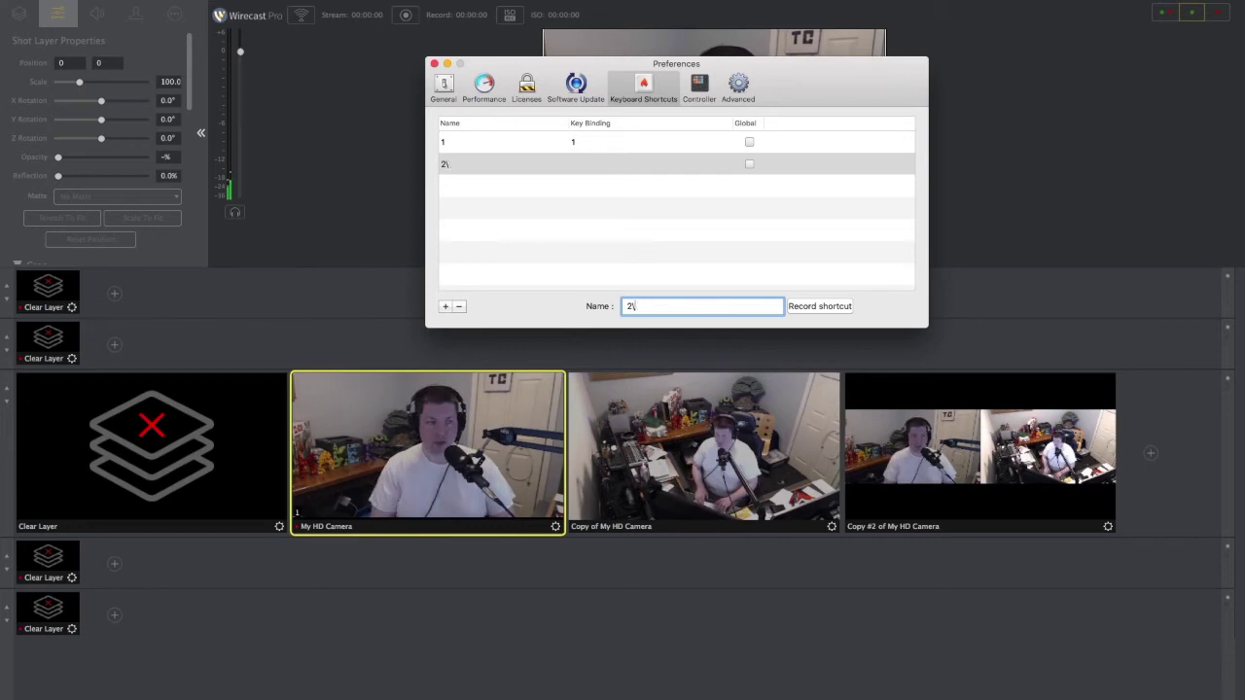
{"action": "key", "text": "BackSpace"}
{"action": "key", "text": "BackSpace"}
{"action": "type", "text": "Top Cam"}
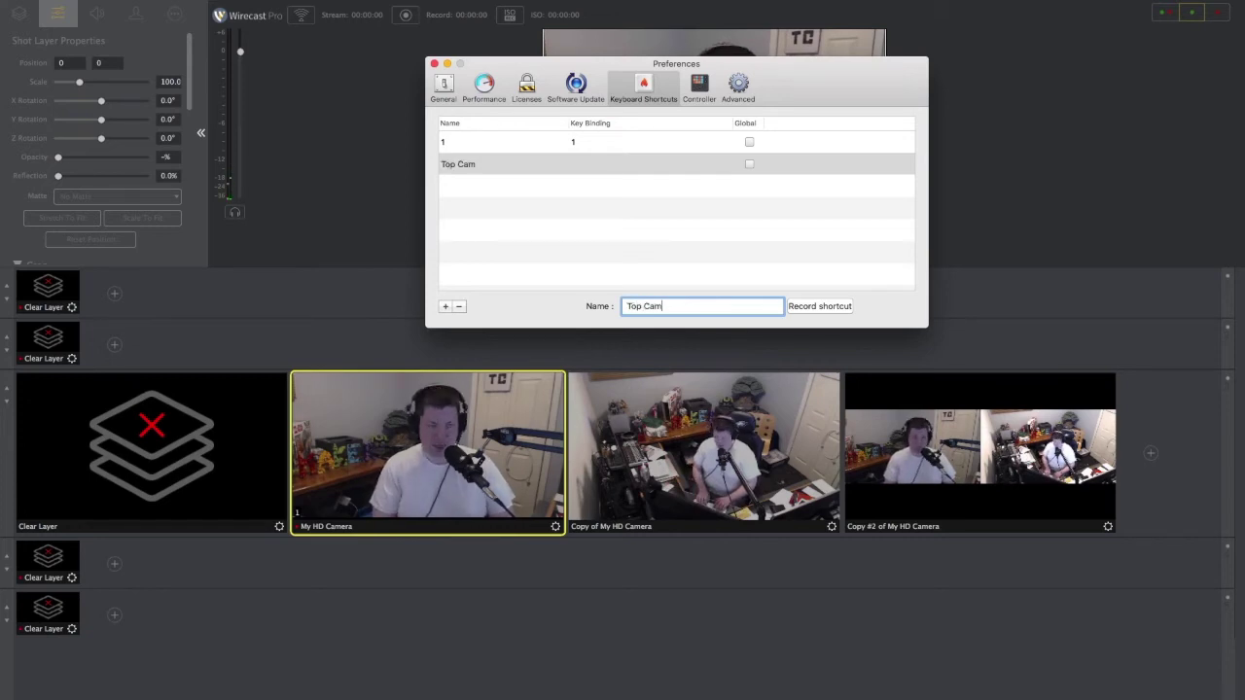
{"action": "type", "text": "era"}
{"action": "key", "text": "Return"}
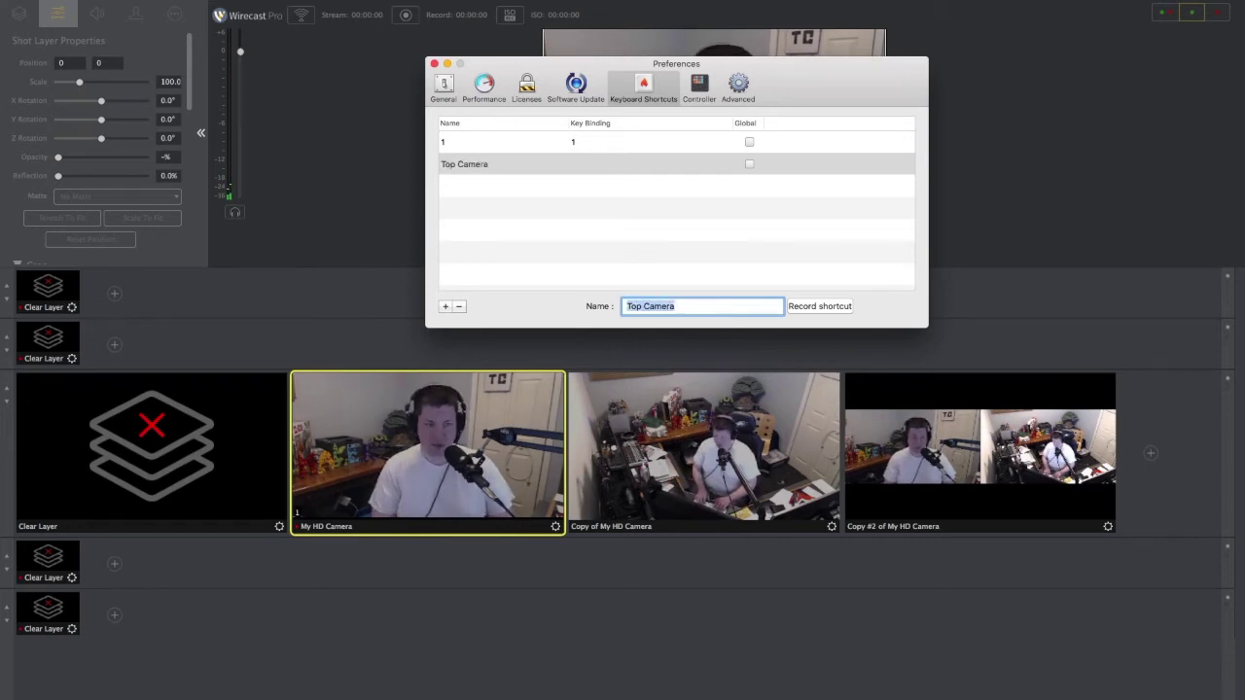
{"action": "left_click", "coordinate": [814, 306]}
{"action": "key", "text": "2"}
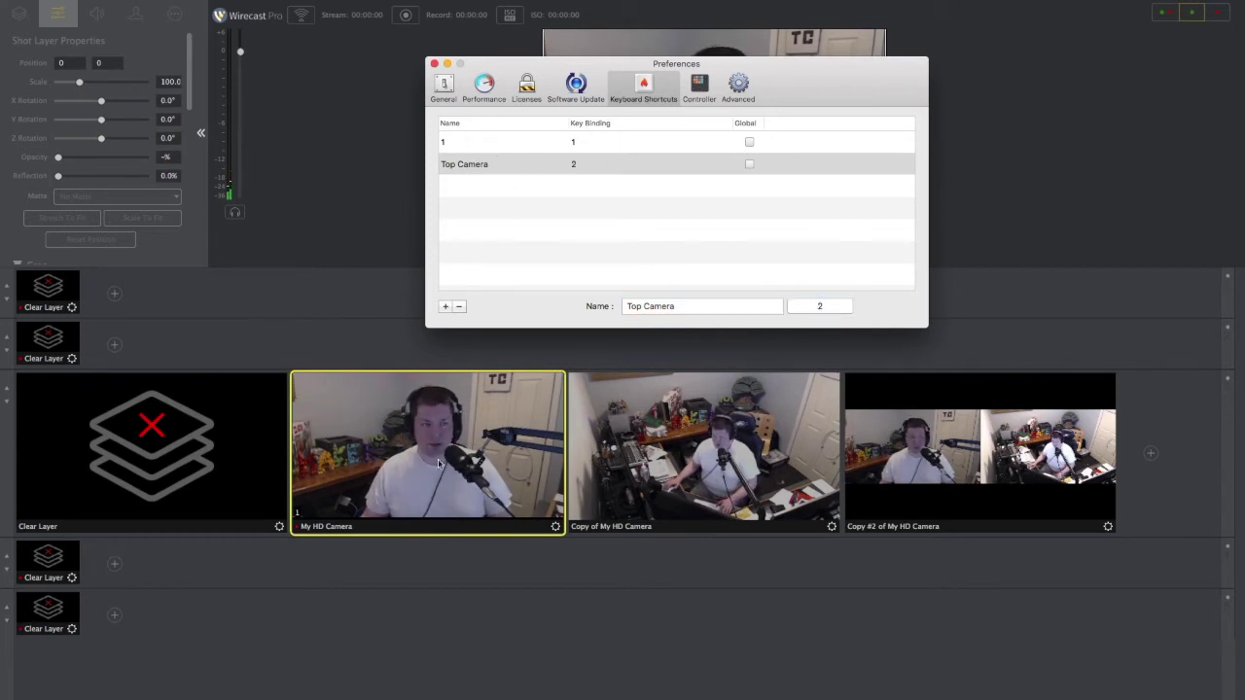
{"action": "left_click", "coordinate": [642, 439]}
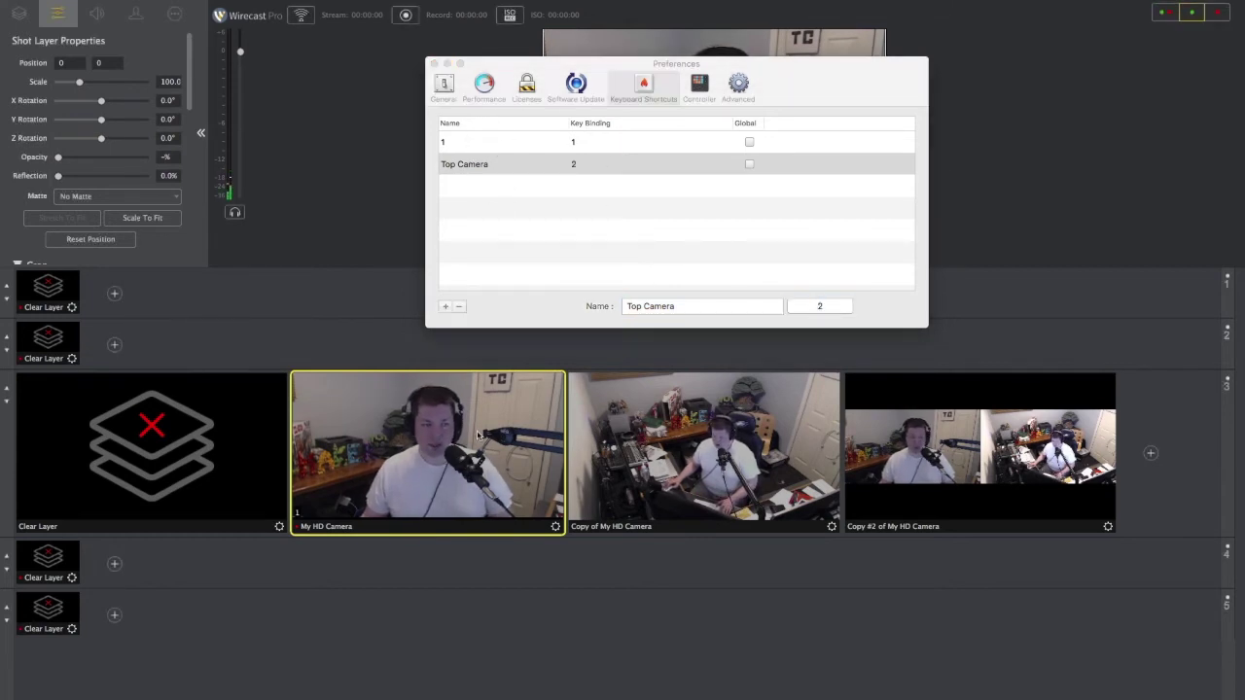
{"action": "left_click", "coordinate": [669, 436]}
- Assign the Top Camera shortcut to the Copy of My HD Camera shot
{"action": "right_click", "coordinate": [669, 435]}
{"action": "mouse_move", "coordinate": [705, 484]}
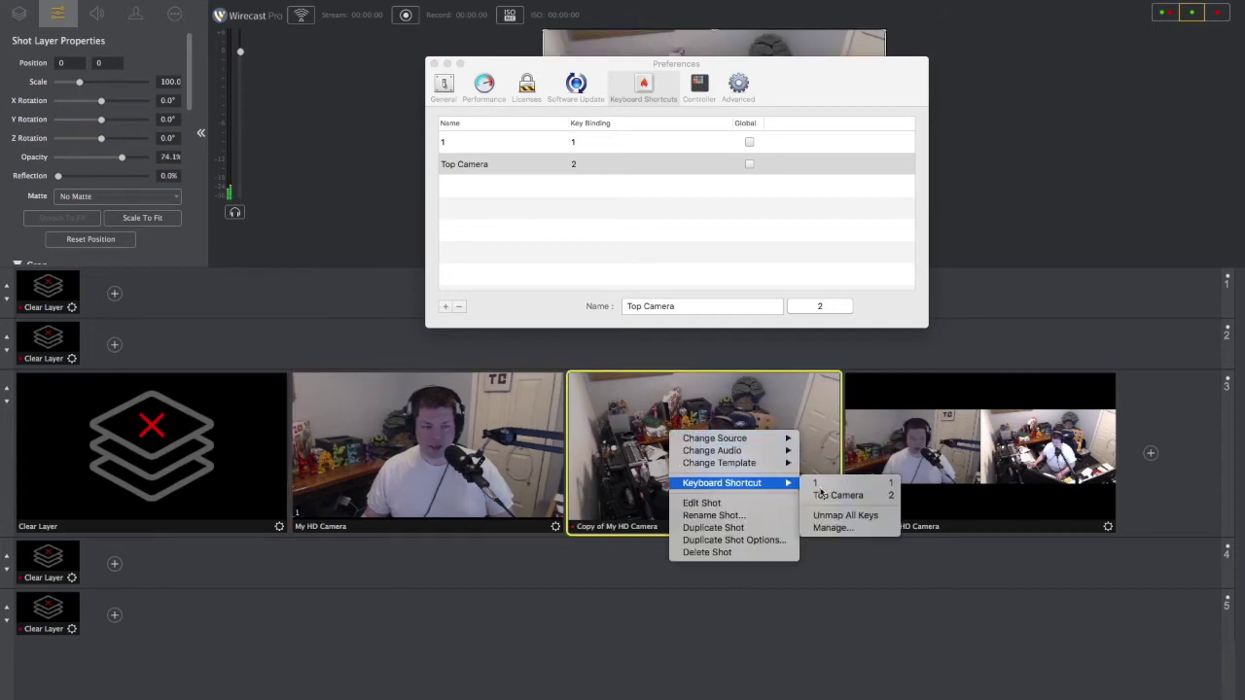
{"action": "left_click", "coordinate": [826, 498]}
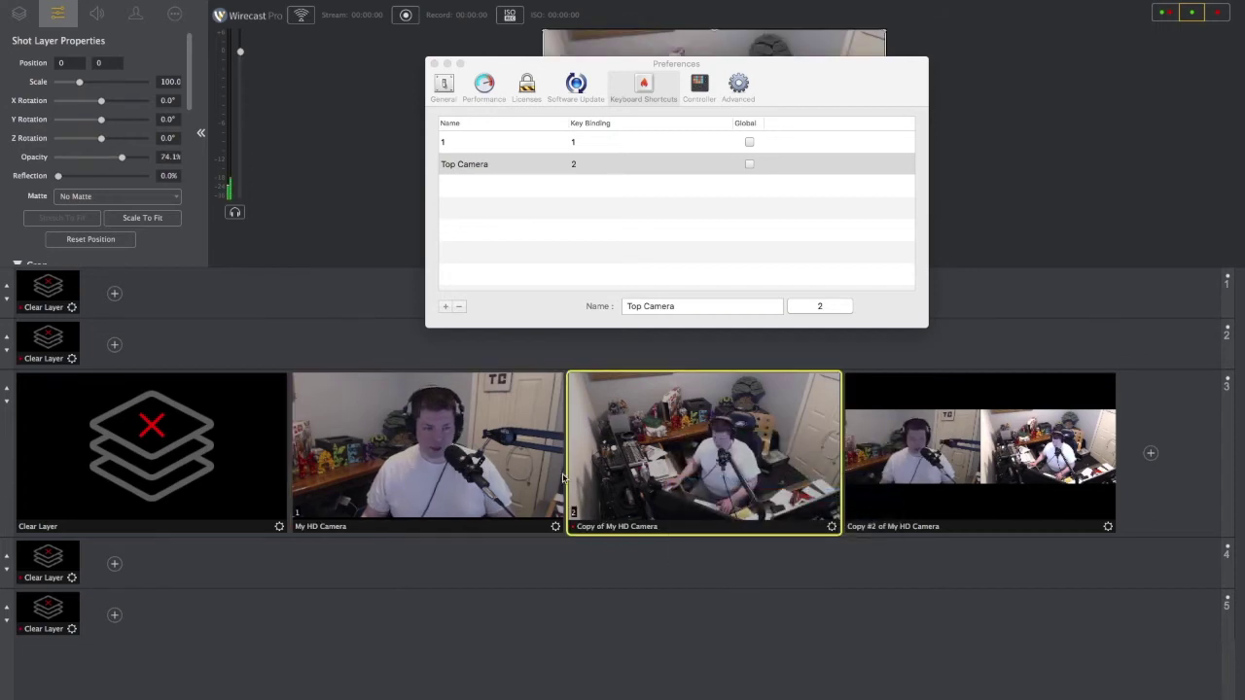
- Press 2 and 1 alternately to confirm the keys switch between the two camera shots
{"action": "left_click", "coordinate": [562, 476]}
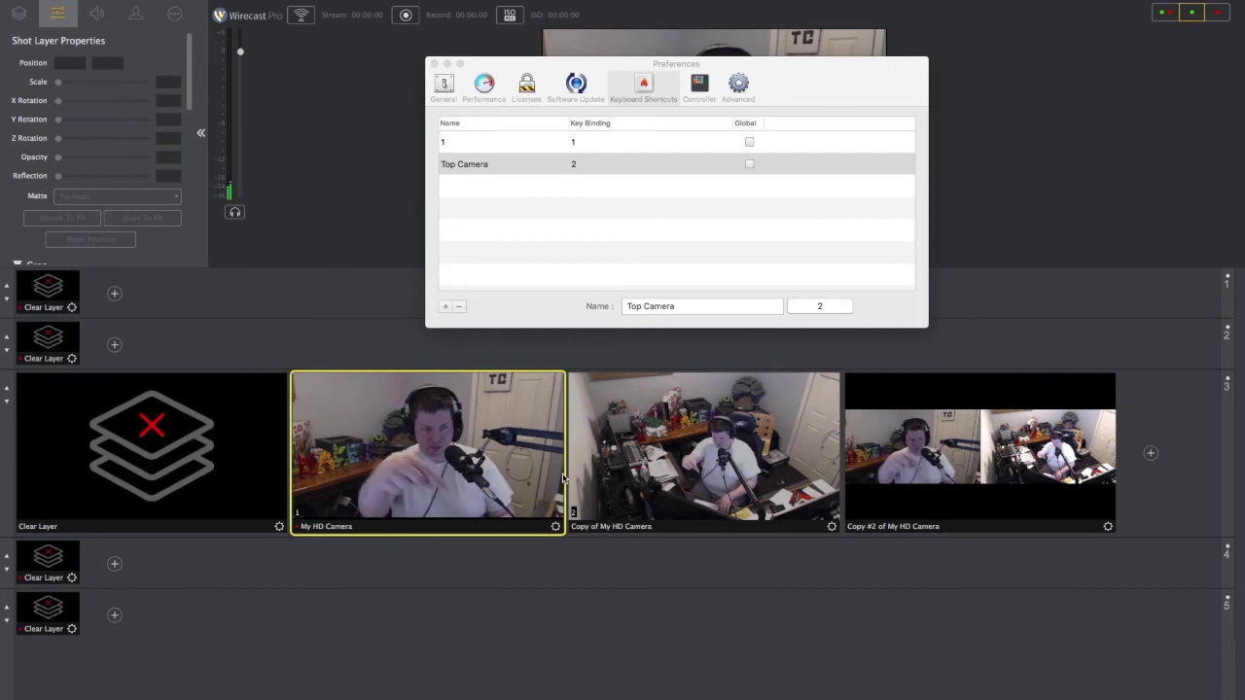
{"action": "key", "text": "2"}
{"action": "key", "text": "1"}
{"action": "key", "text": "2"}
{"action": "key", "text": "1"}
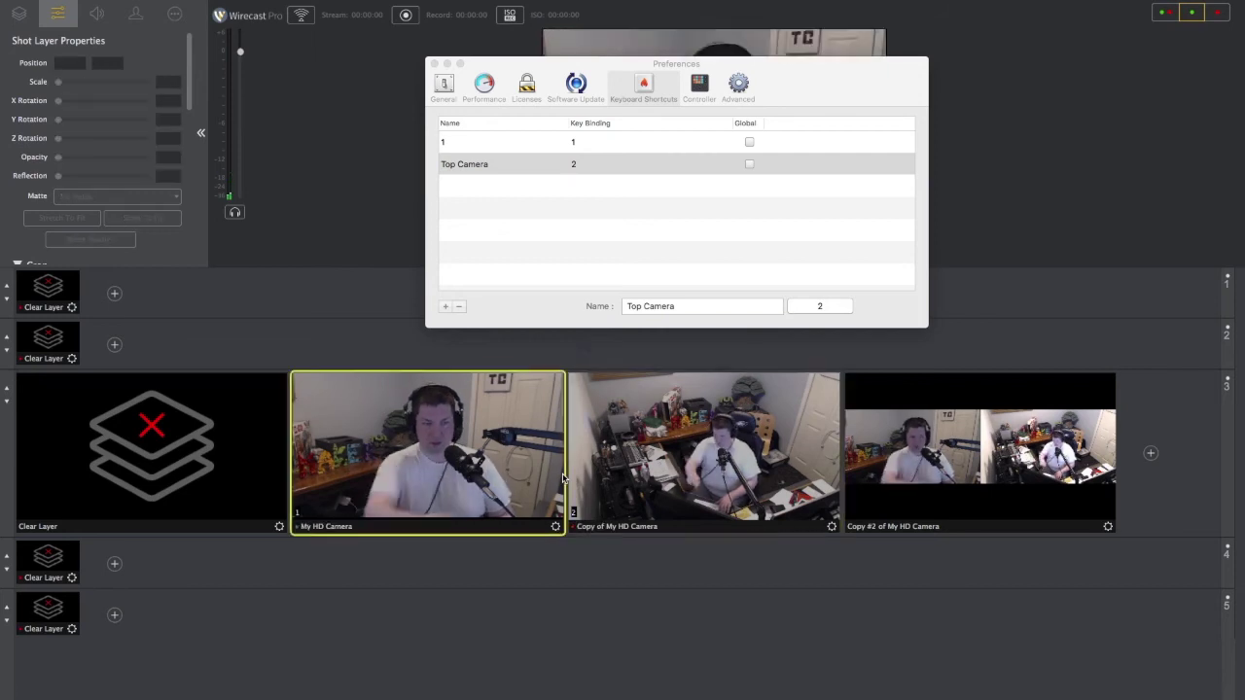
{"action": "key", "text": "2"}
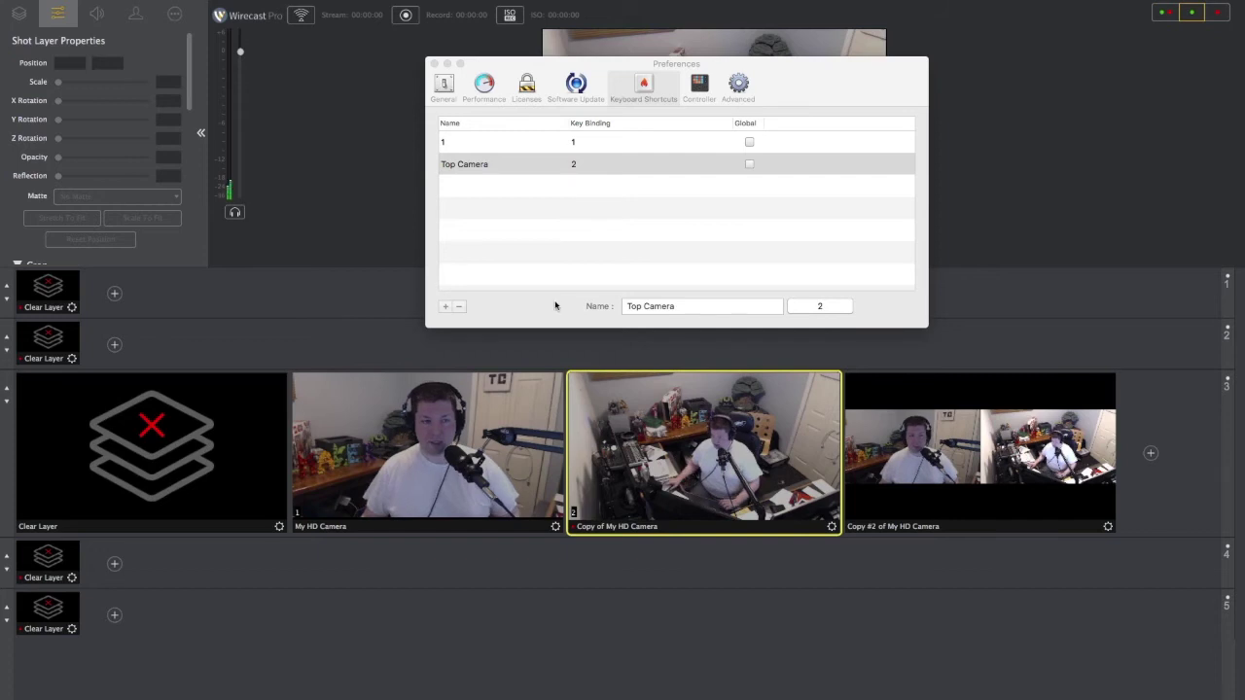
- Review the Controller options, leaving None, and the Advanced tab, then close Preferences
{"action": "left_click", "coordinate": [698, 86]}
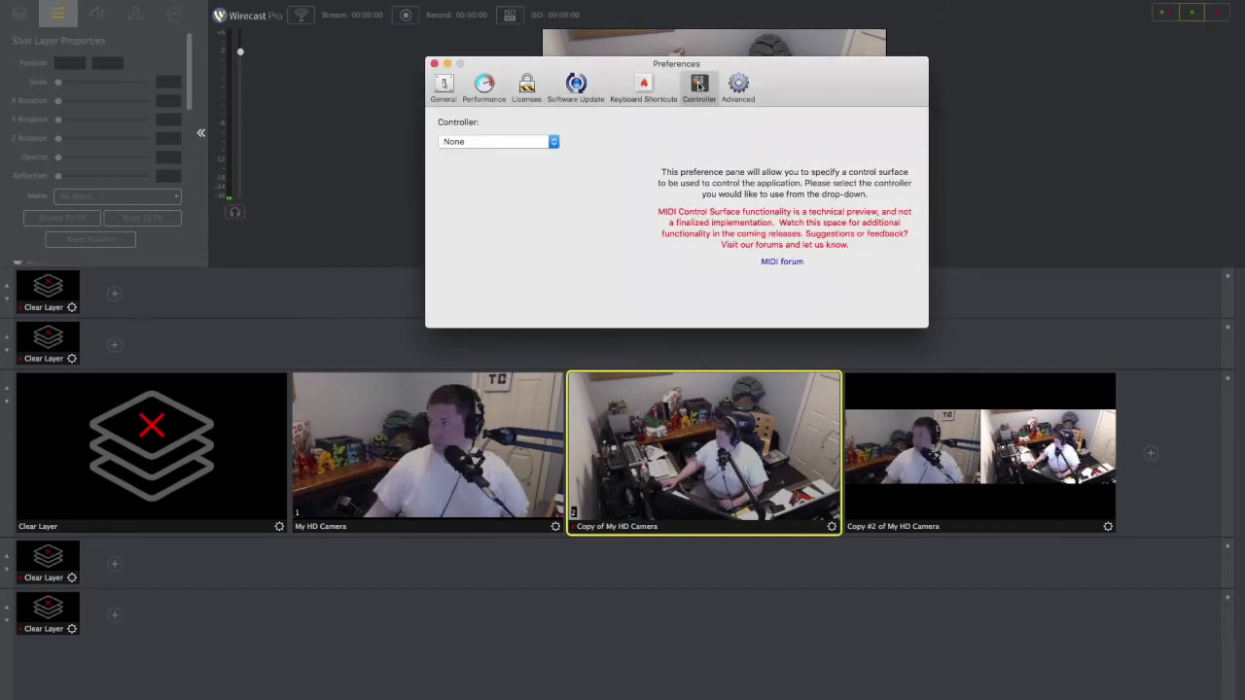
{"action": "left_click", "coordinate": [521, 146]}
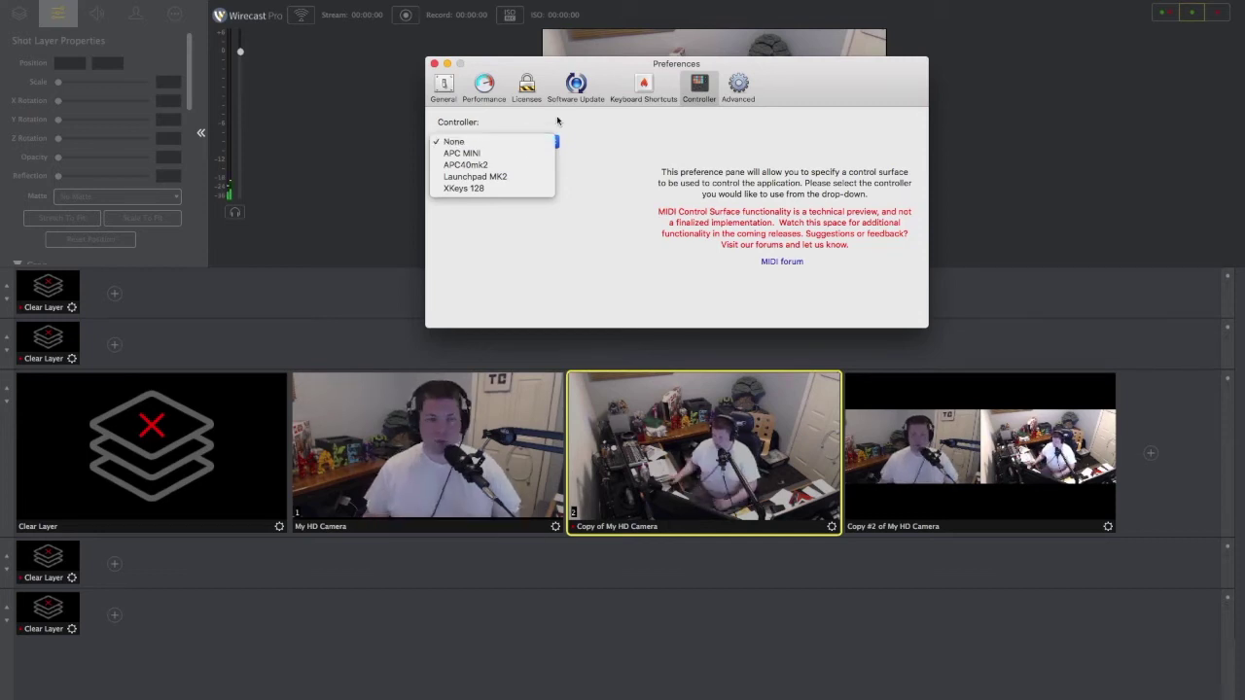
{"action": "left_click", "coordinate": [740, 86]}
{"action": "left_click", "coordinate": [739, 86]}
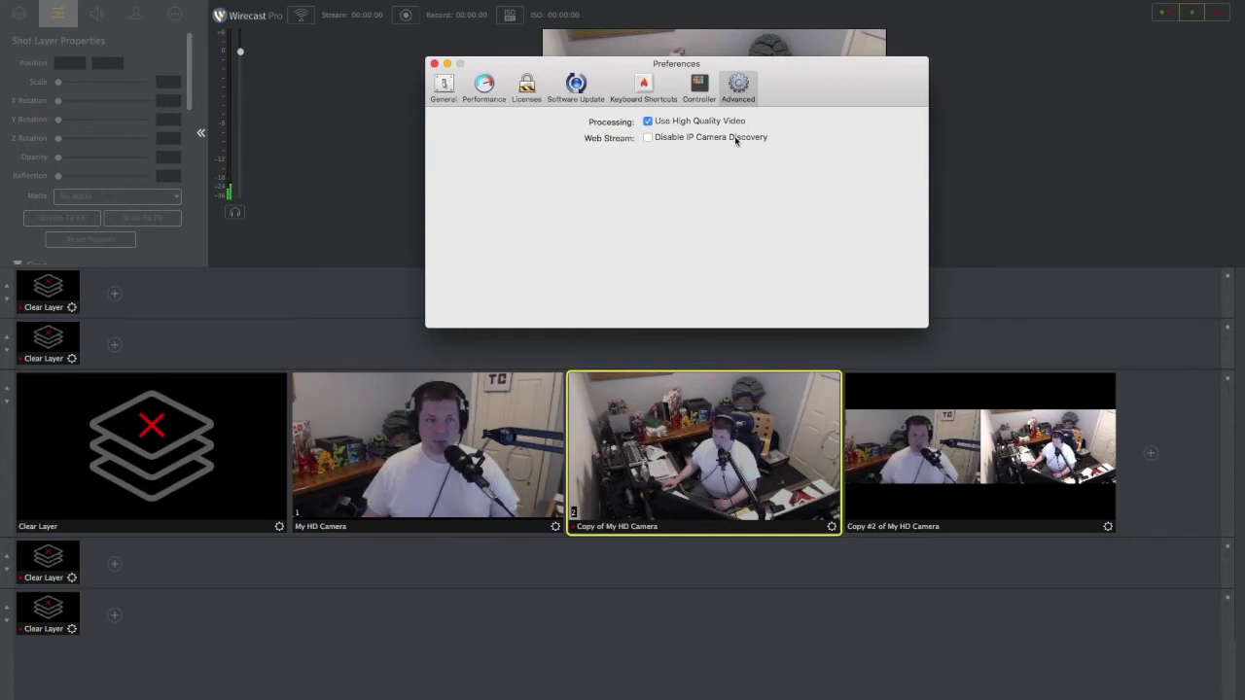
{"action": "left_click", "coordinate": [434, 64]}
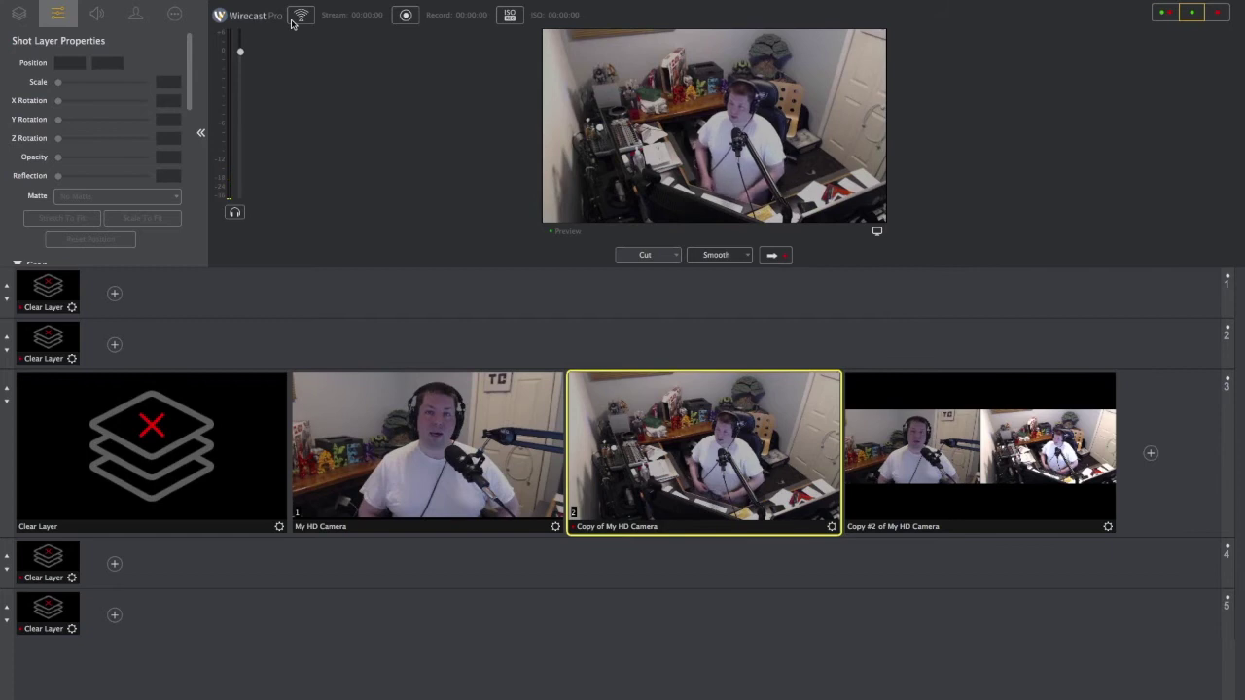
- Load the My HD Camera close-up shot into Preview
{"action": "left_click", "coordinate": [438, 387]}
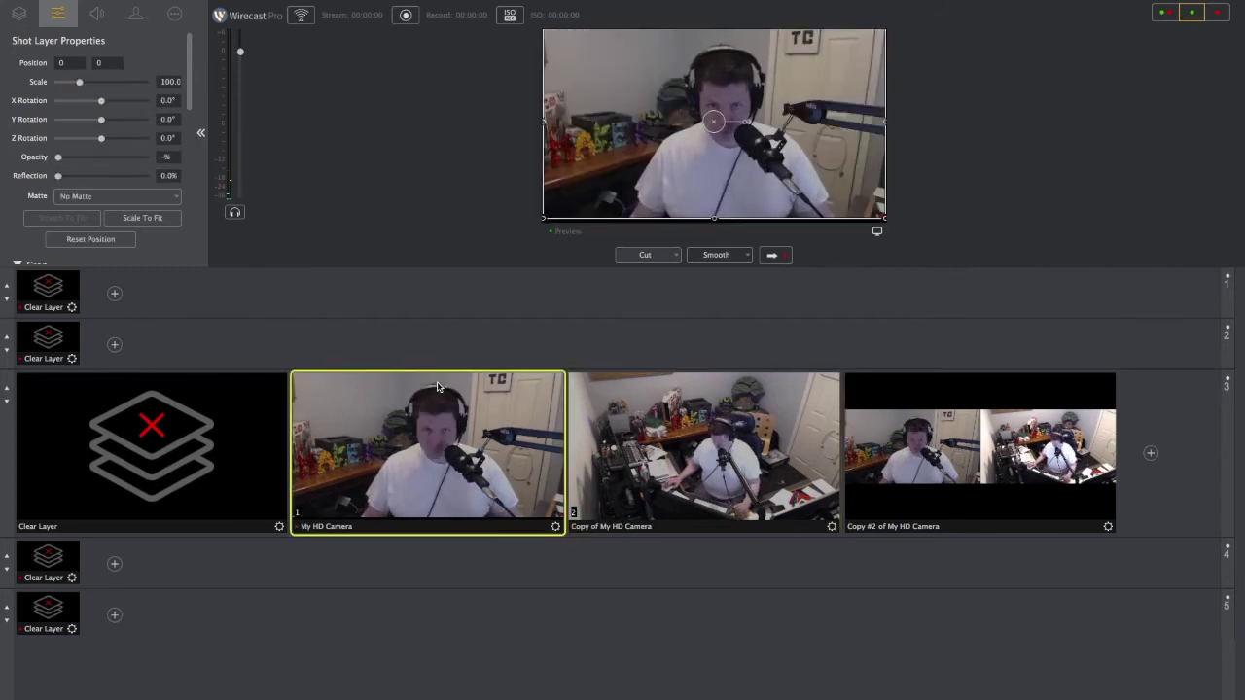
- Drag the preview divider down to show the My HD Camera picture larger
{"action": "left_click_drag", "start_coordinate": [451, 264], "coordinate": [450, 359]}
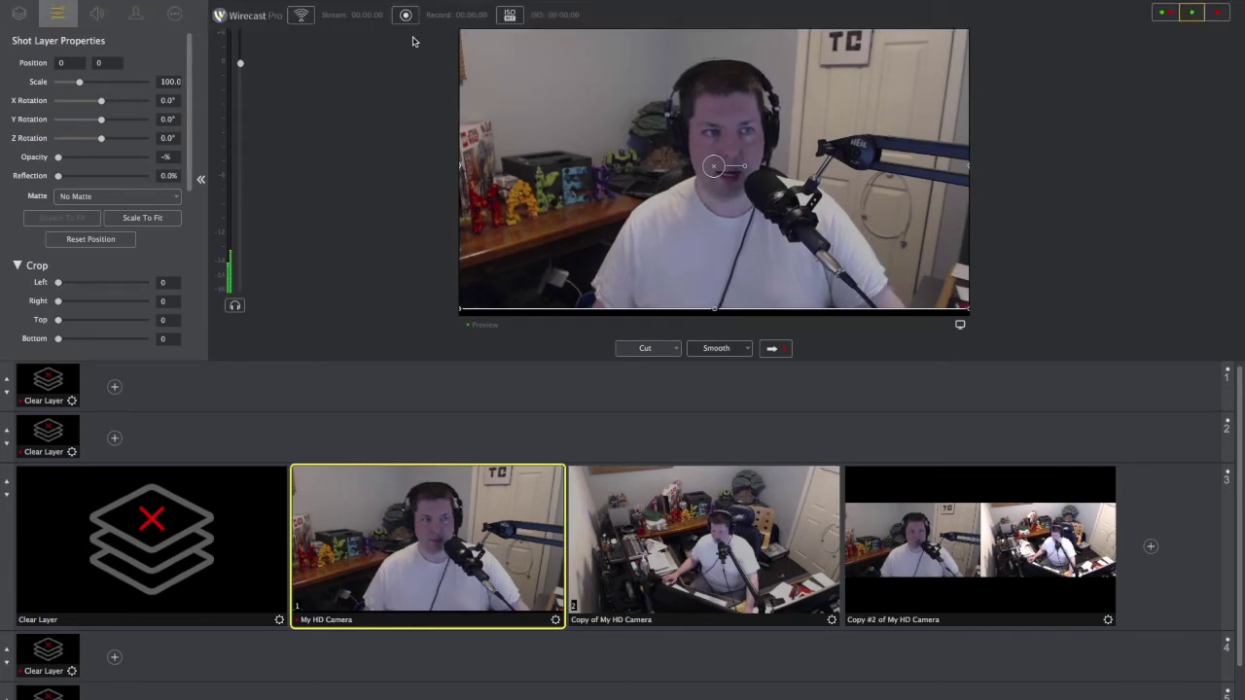
{"action": "mouse_move", "coordinate": [415, 4]}
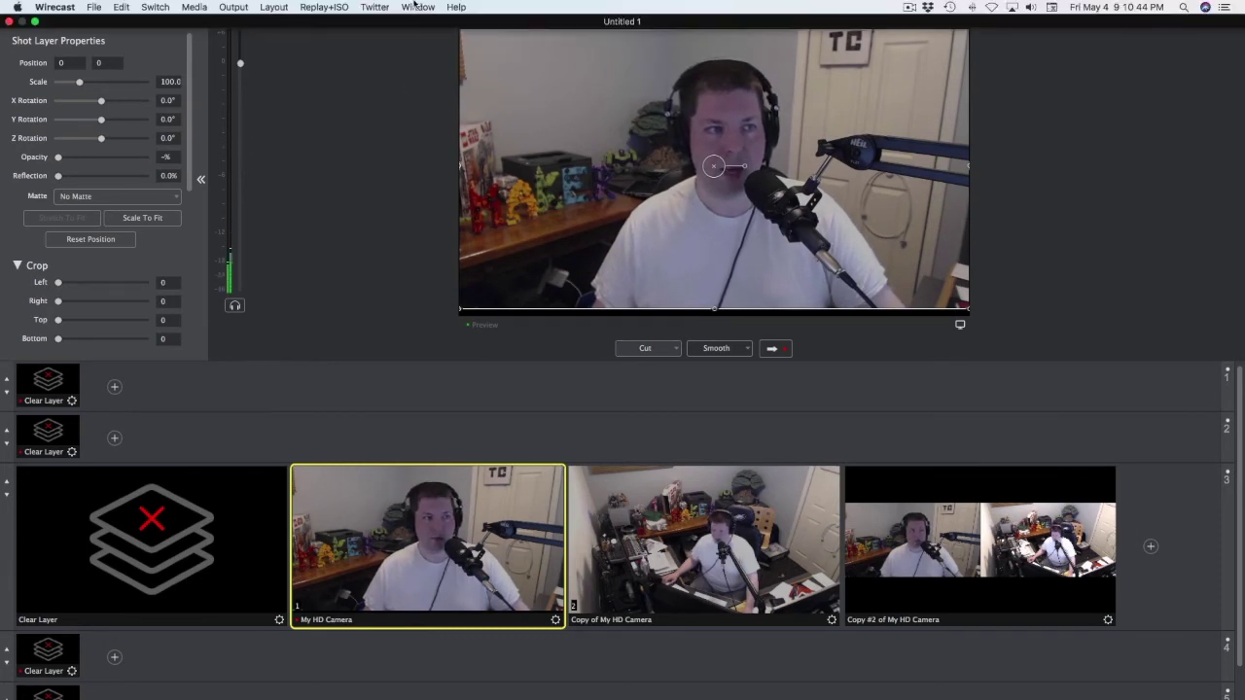
- In Output Settings, add a Record To Disk - MOV destination using ProRes 720p 16:9
{"action": "left_click", "coordinate": [233, 8]}
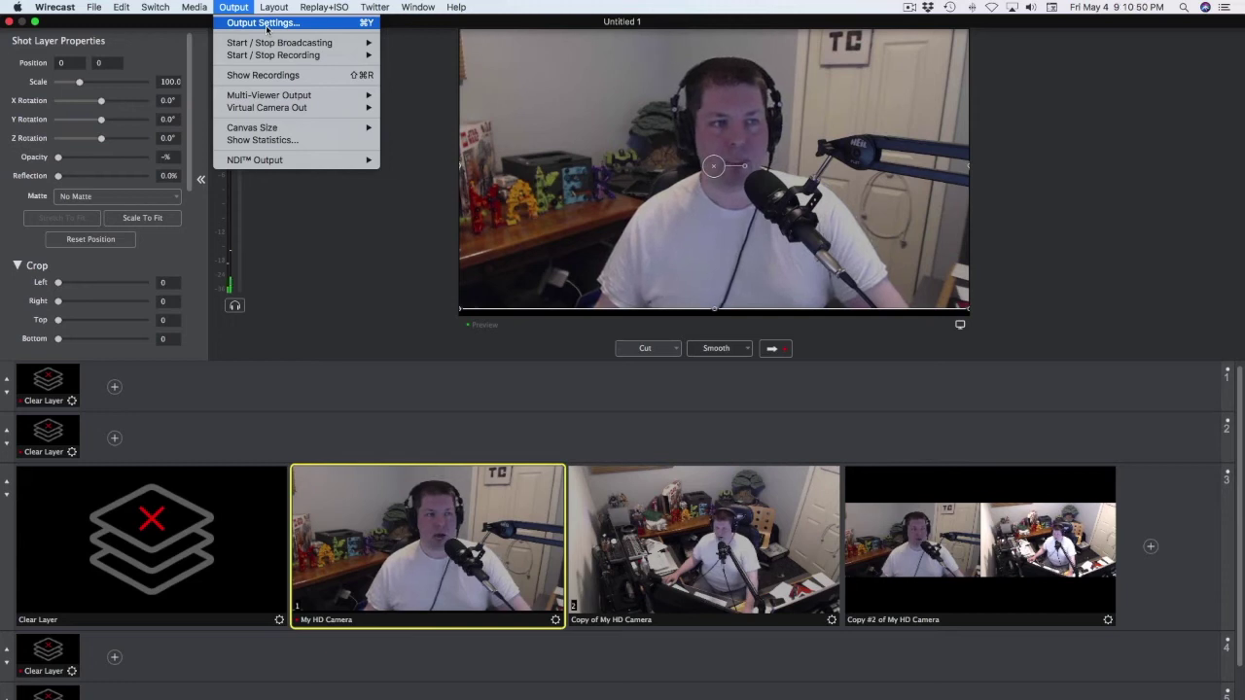
{"action": "left_click", "coordinate": [266, 29]}
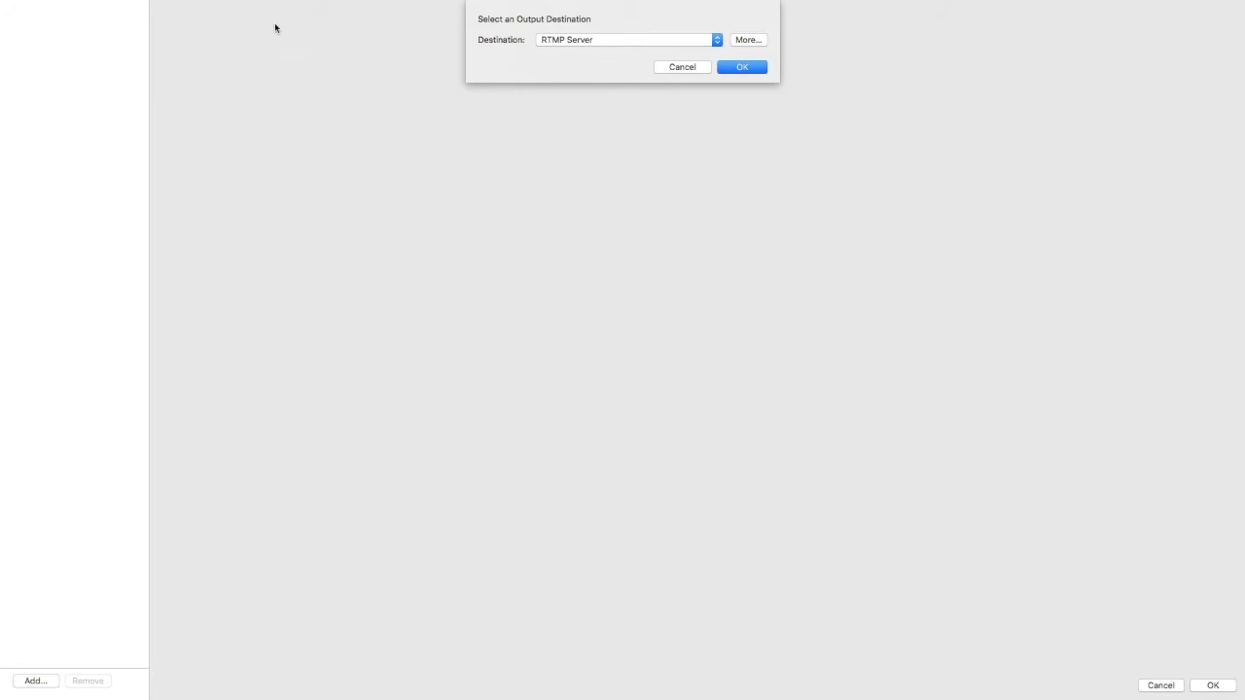
{"action": "left_click", "coordinate": [583, 42]}
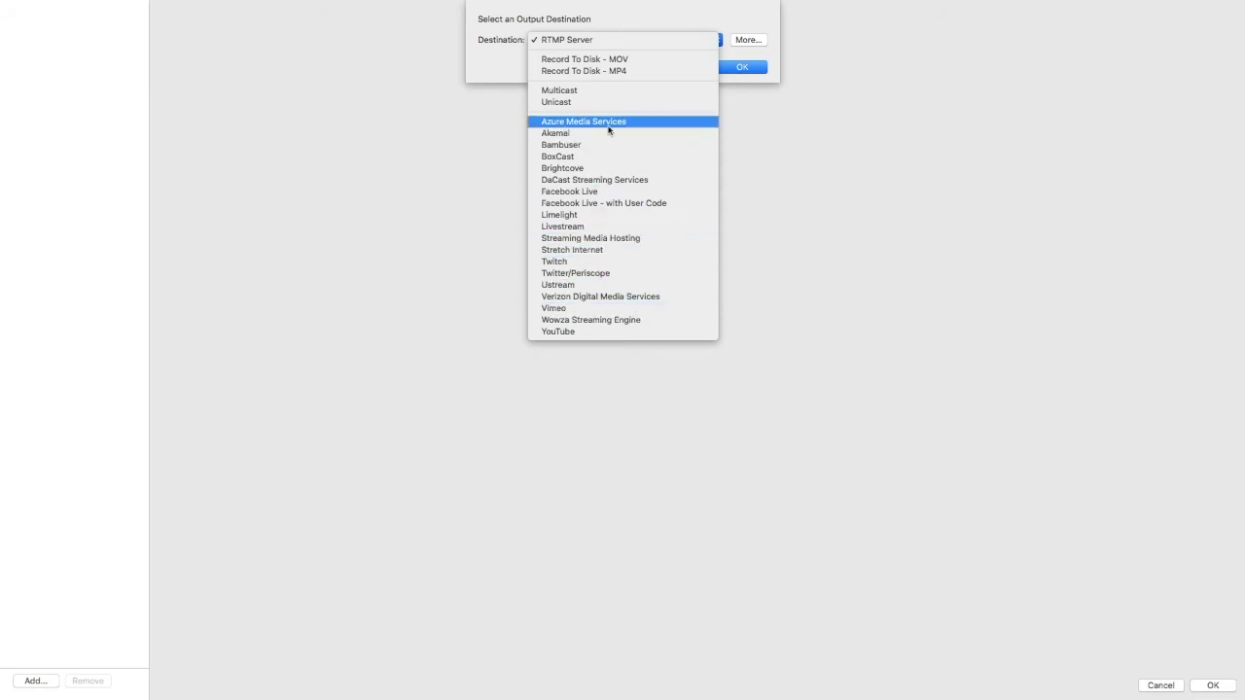
{"action": "left_click", "coordinate": [597, 60]}
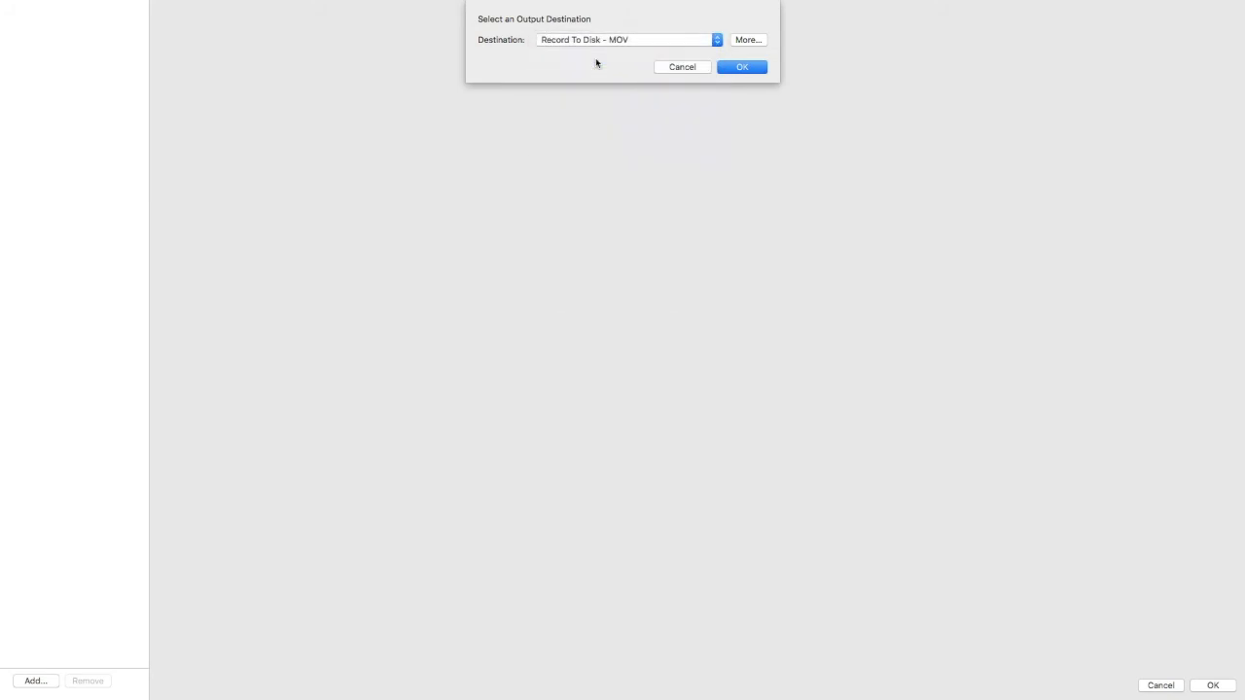
{"action": "left_click", "coordinate": [742, 68]}
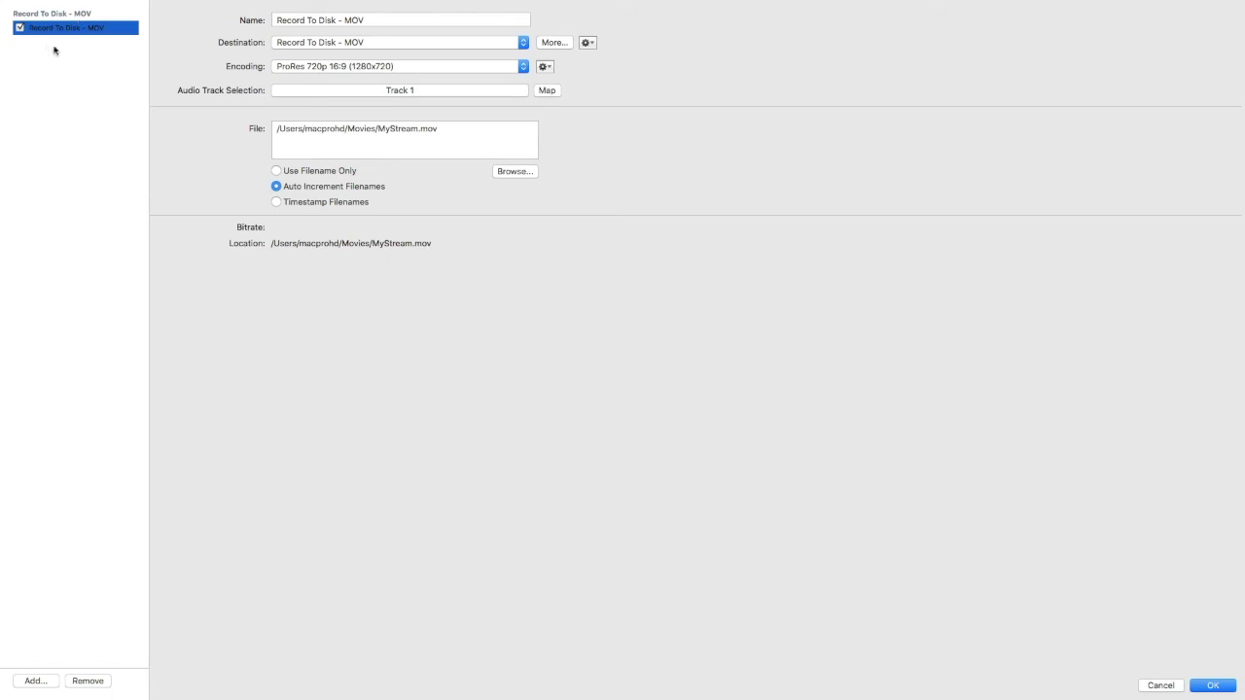
- Rename the output 'Hard Drive Recording' and keep Record To Disk - MOV after trying YouTube
{"action": "triple_click", "coordinate": [335, 19]}
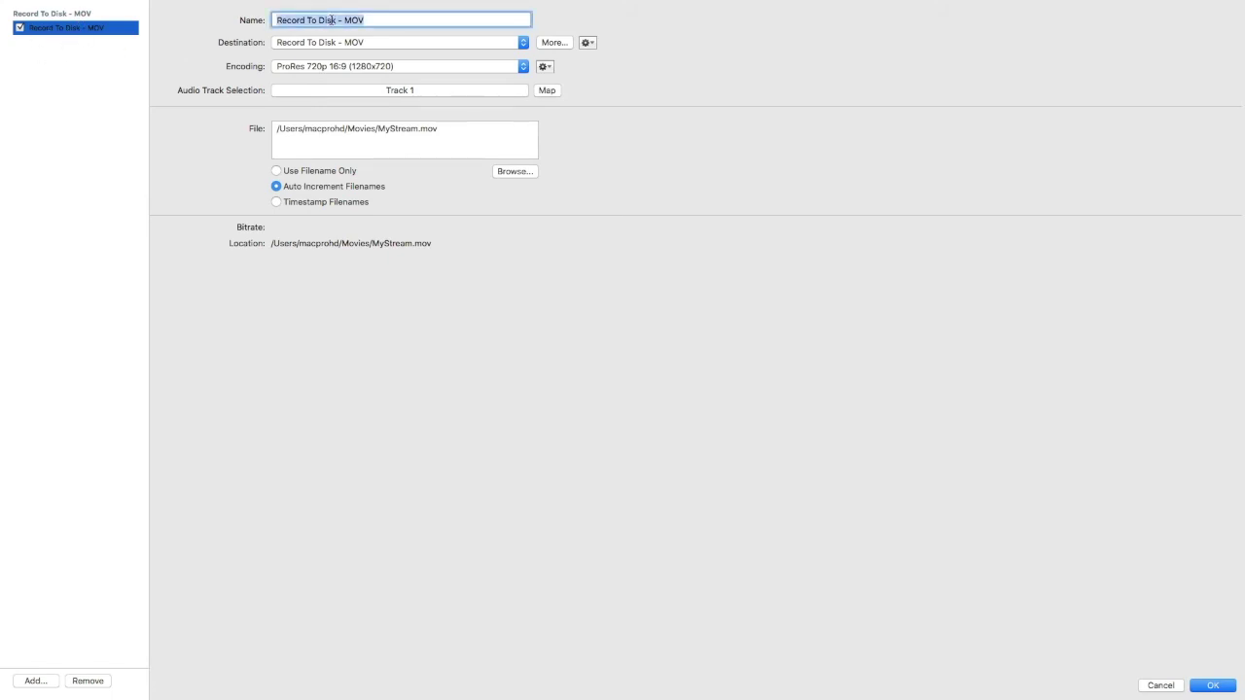
{"action": "type", "text": "Hard Drive"}
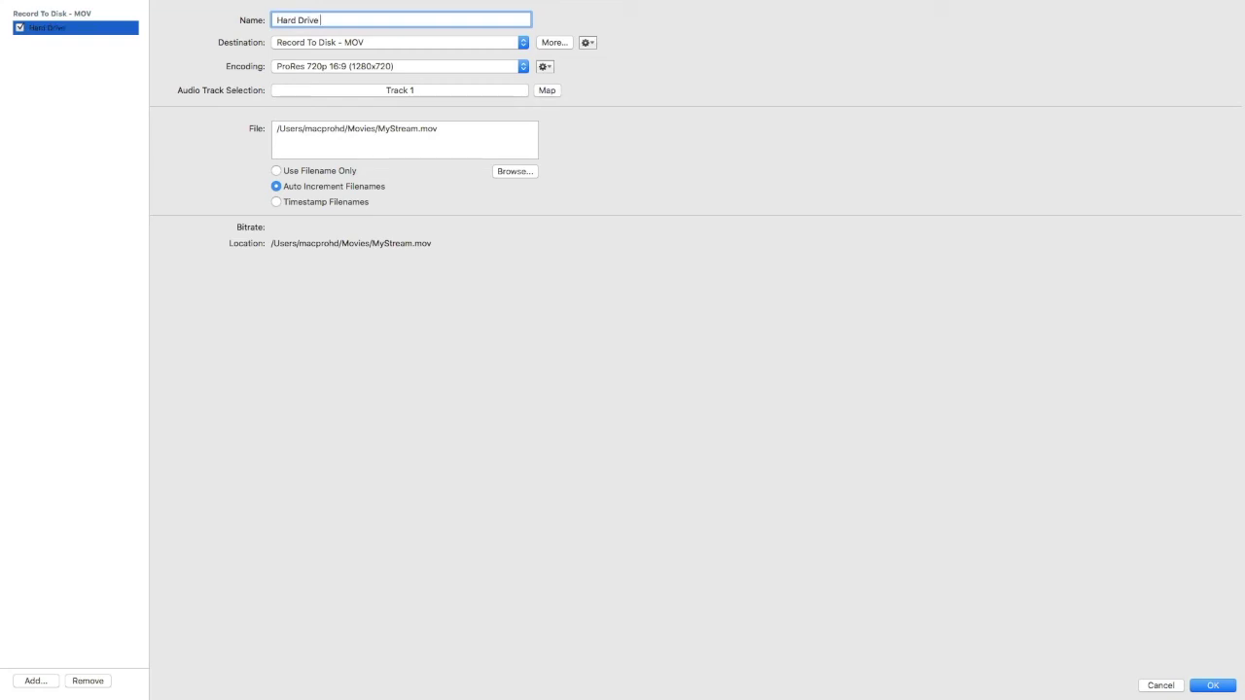
{"action": "type", "text": " Recording"}
{"action": "left_click", "coordinate": [300, 47]}
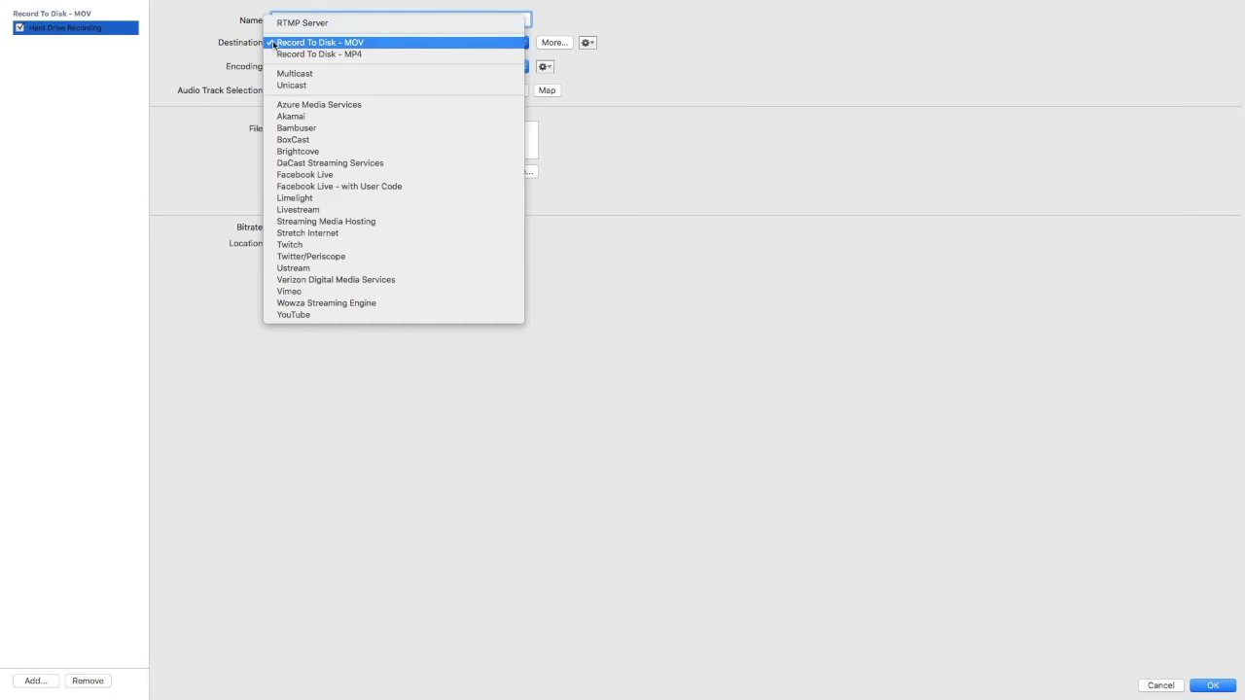
{"action": "left_click", "coordinate": [275, 43]}
{"action": "left_click", "coordinate": [333, 43]}
{"action": "left_click", "coordinate": [361, 315]}
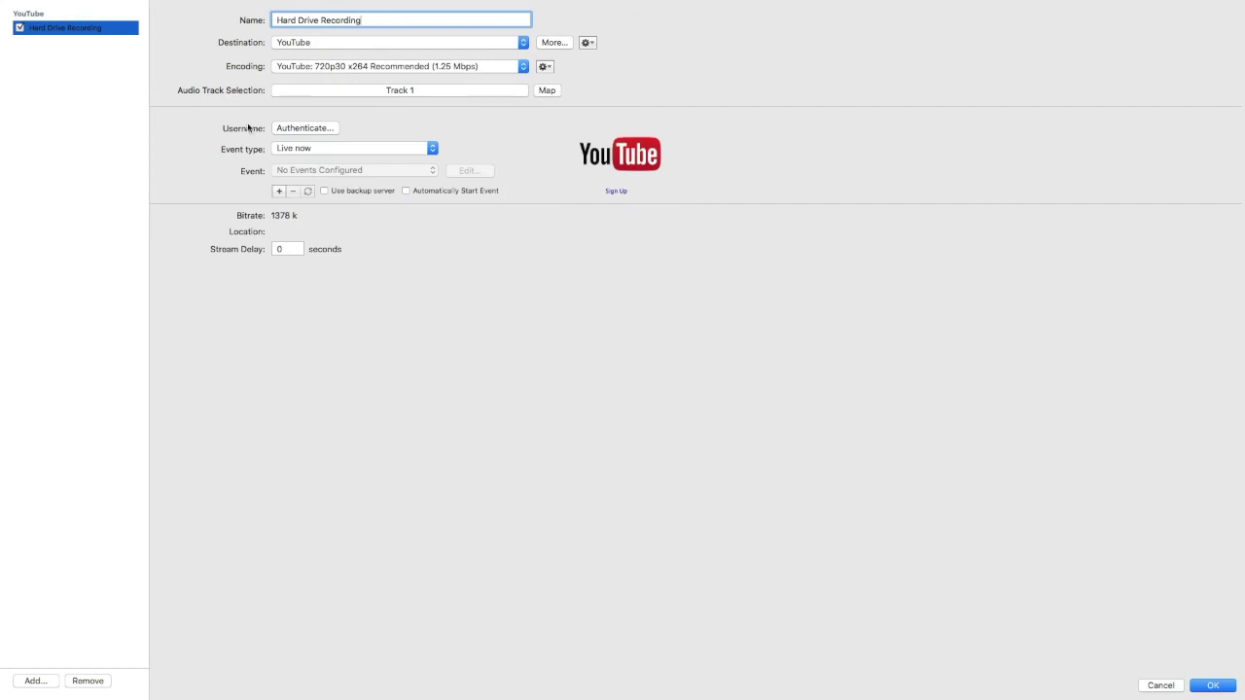
{"action": "left_click", "coordinate": [343, 43]}
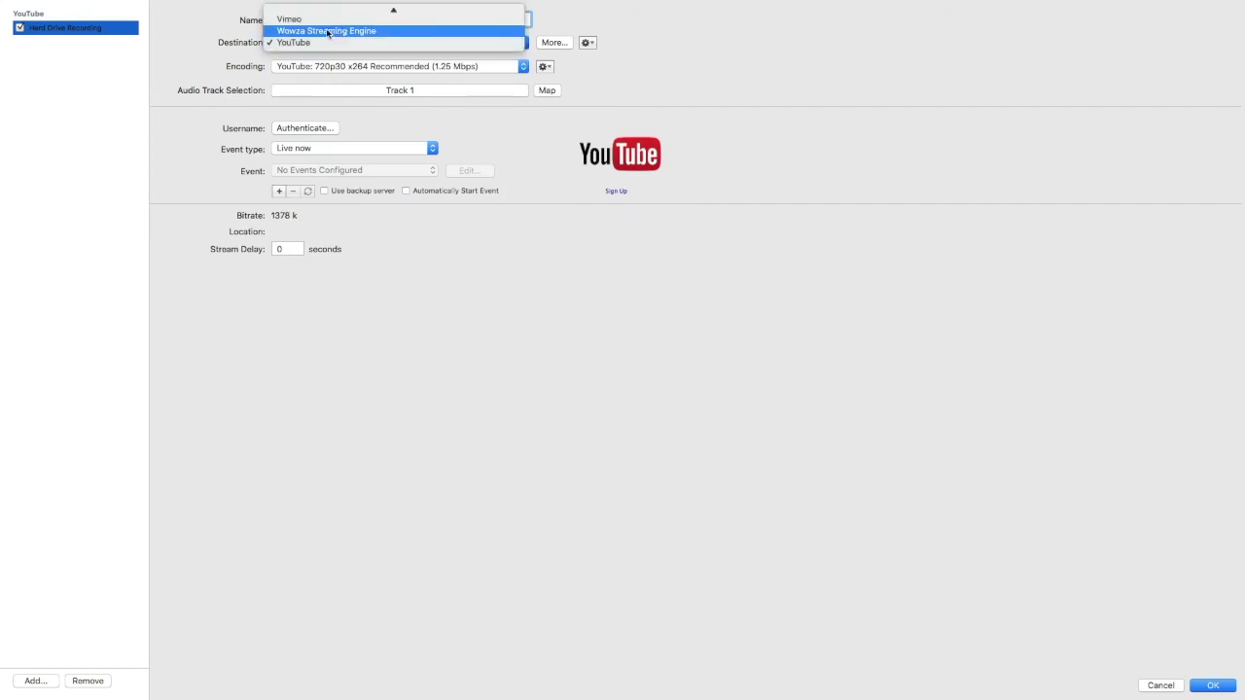
{"action": "scroll", "coordinate": [335, 42], "scroll_direction": "up", "scroll_amount": 10}
{"action": "left_click", "coordinate": [340, 38]}
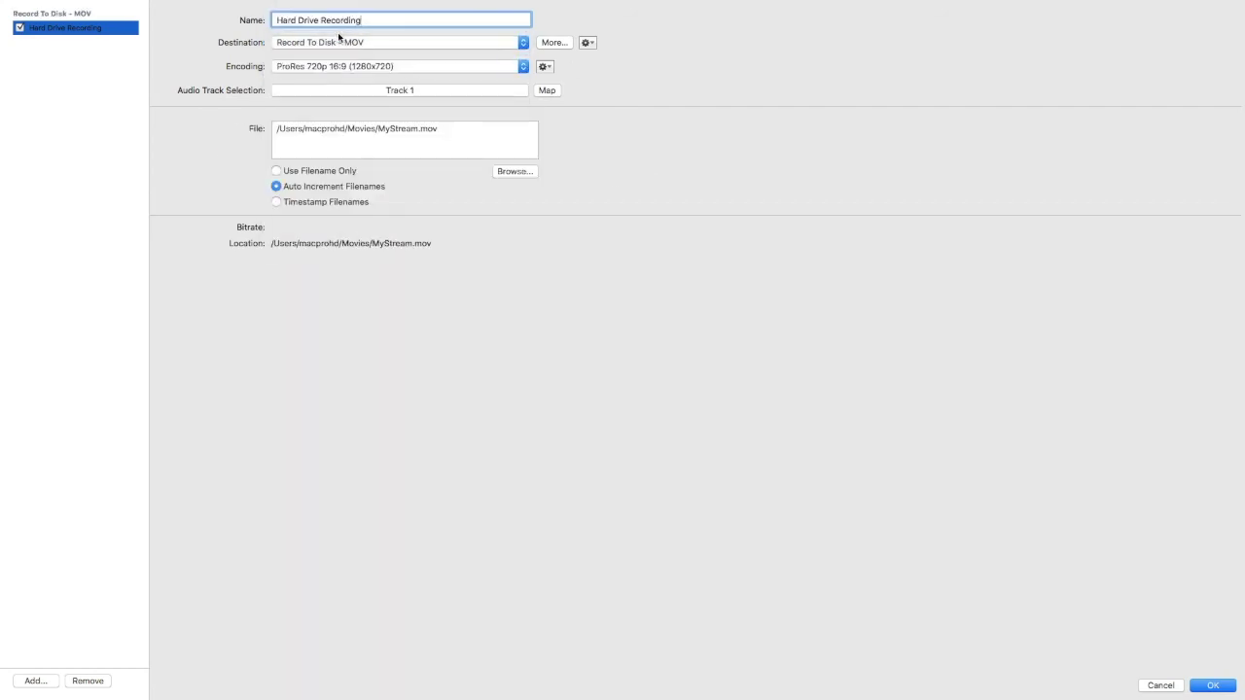
{"action": "left_click", "coordinate": [423, 68]}
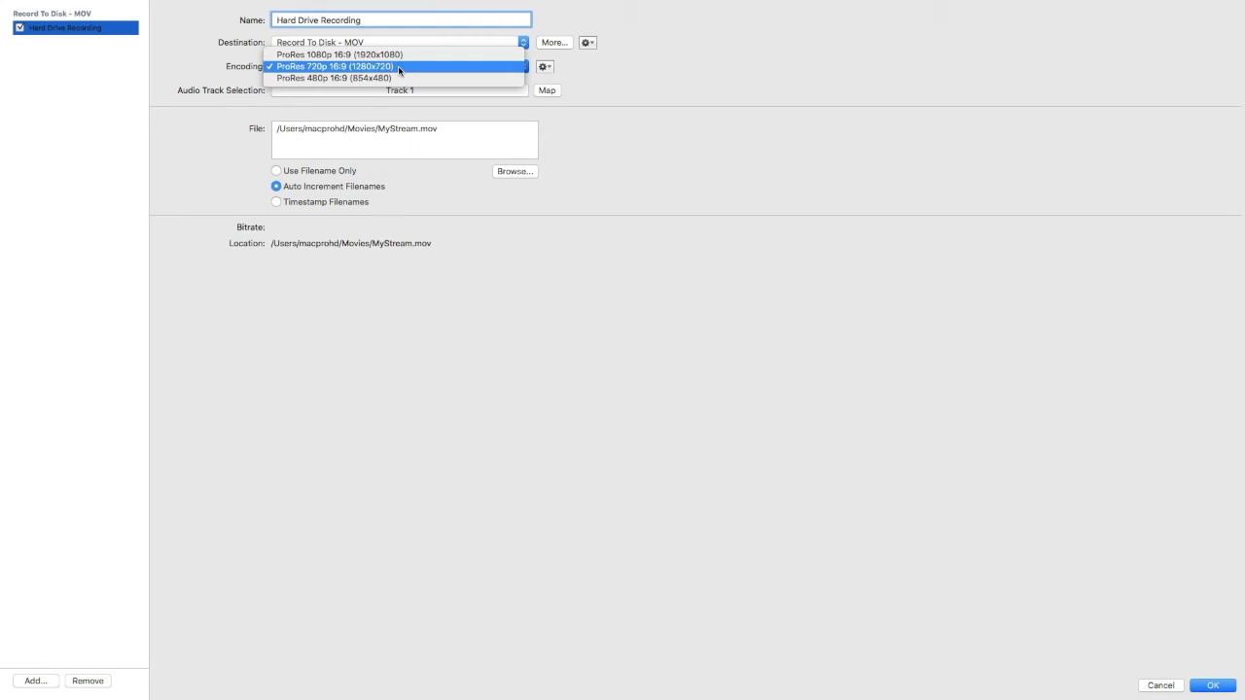
- Keep ProRes 720p 16:9 encoding and leave file naming on Auto Increment Filenames
{"action": "left_click", "coordinate": [399, 68]}
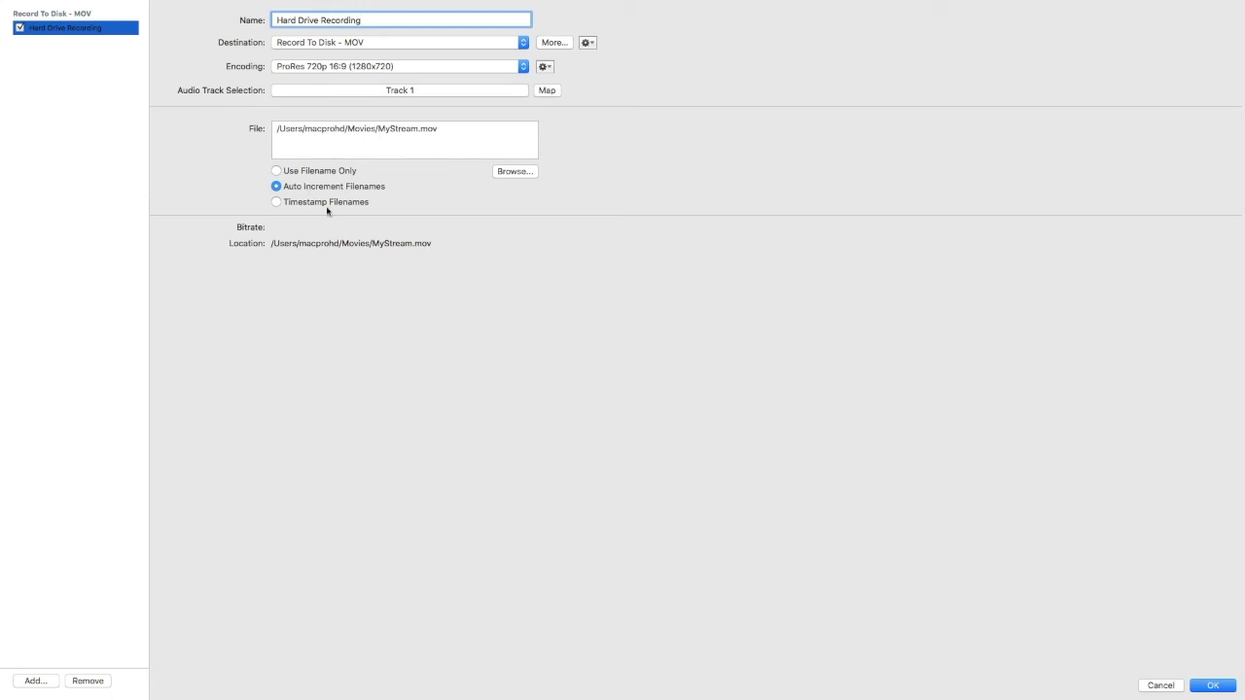
{"action": "left_click", "coordinate": [276, 171]}
{"action": "left_click", "coordinate": [322, 187]}
{"action": "left_click", "coordinate": [359, 202]}
{"action": "left_click", "coordinate": [312, 187]}
- Add a new YouTube output destination and rename it 'Youtube'
{"action": "left_click", "coordinate": [33, 680]}
{"action": "left_click", "coordinate": [610, 39]}
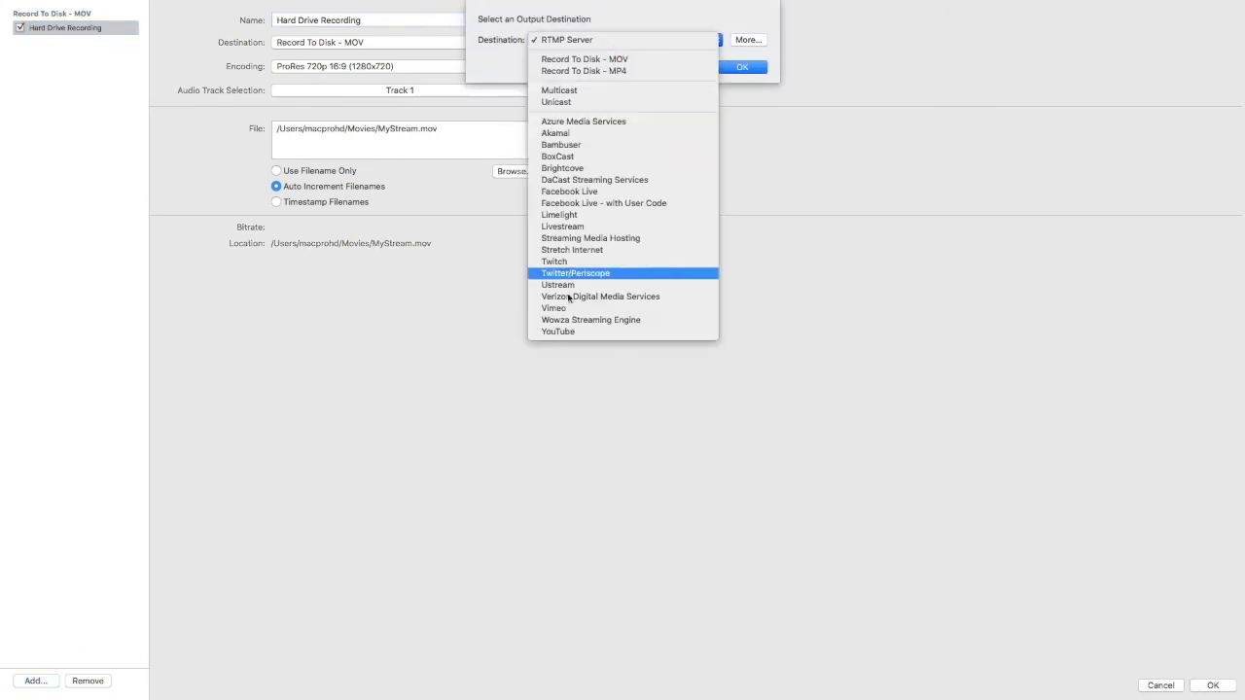
{"action": "left_click", "coordinate": [572, 331]}
{"action": "left_click", "coordinate": [755, 66]}
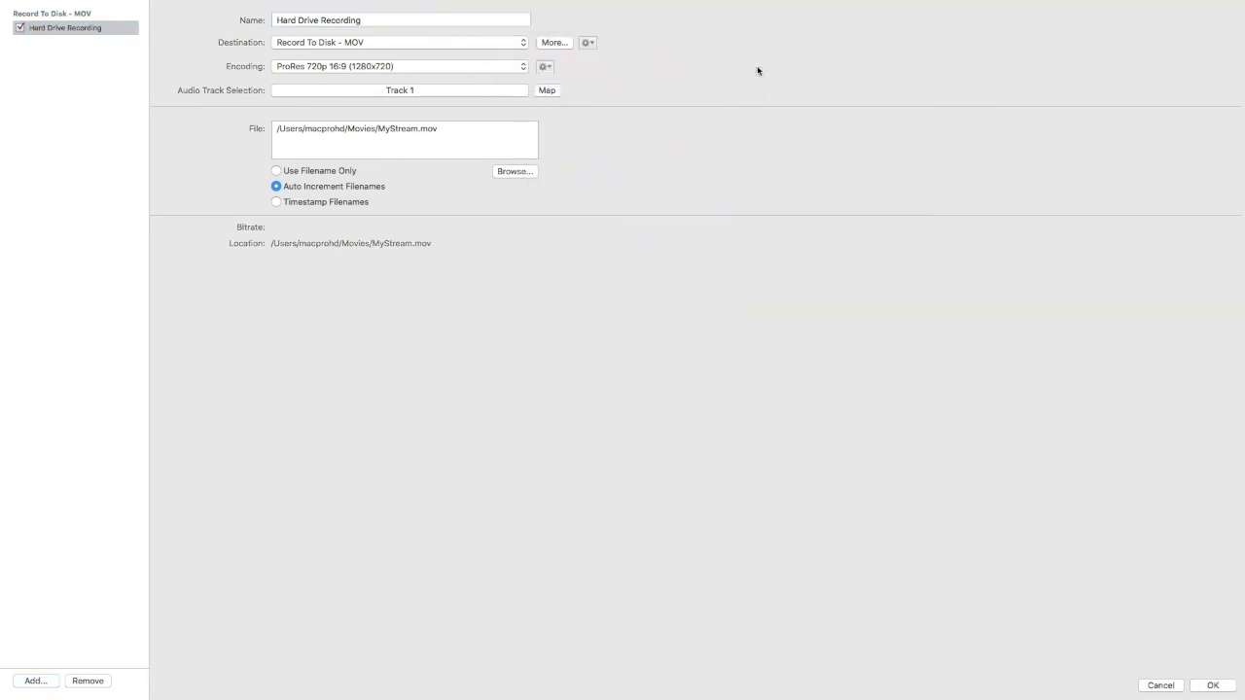
{"action": "triple_click", "coordinate": [359, 20]}
{"action": "type", "text": "Youtube"}
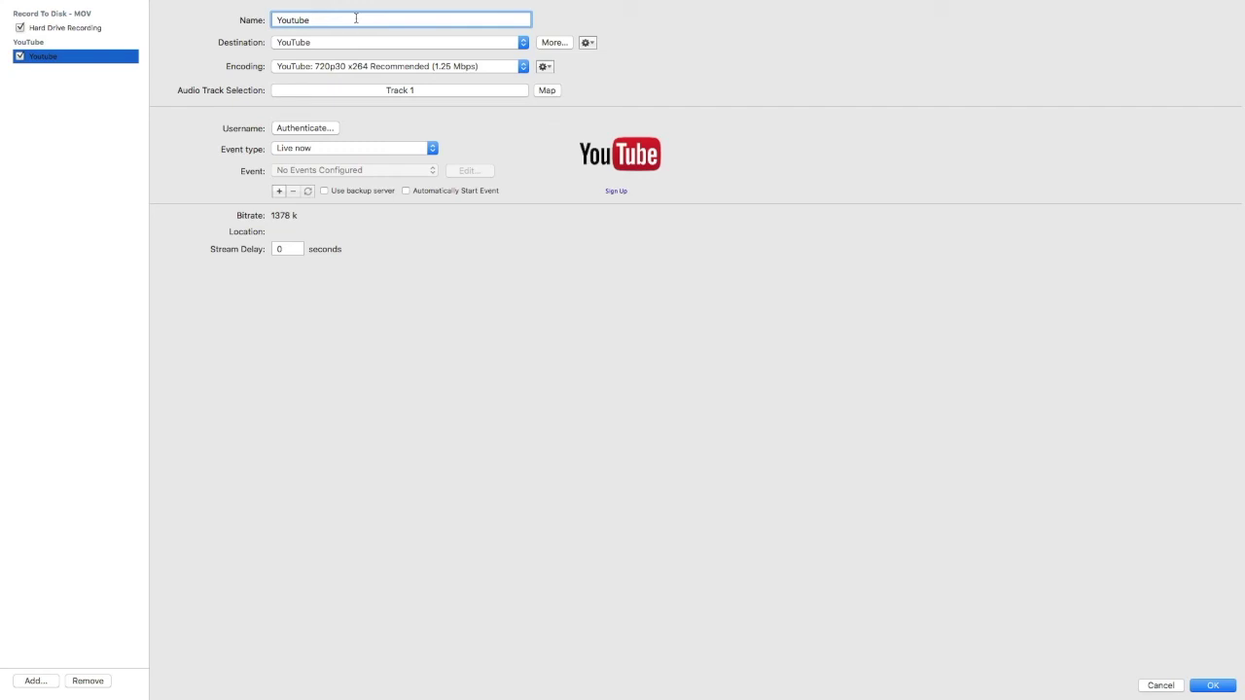
{"action": "left_click", "coordinate": [339, 66]}
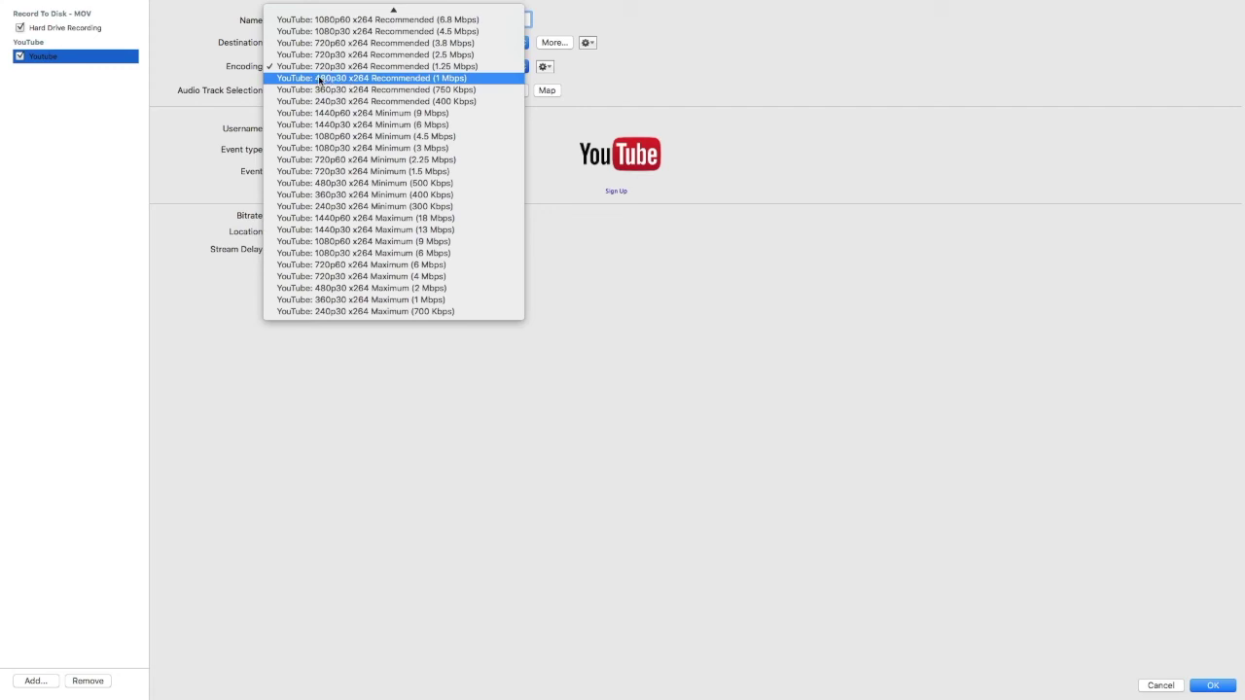
- Choose YouTube: 480p30 x264 Recommended (1 Mbps) encoding, leaving the event type at Live now
{"action": "left_click", "coordinate": [330, 79]}
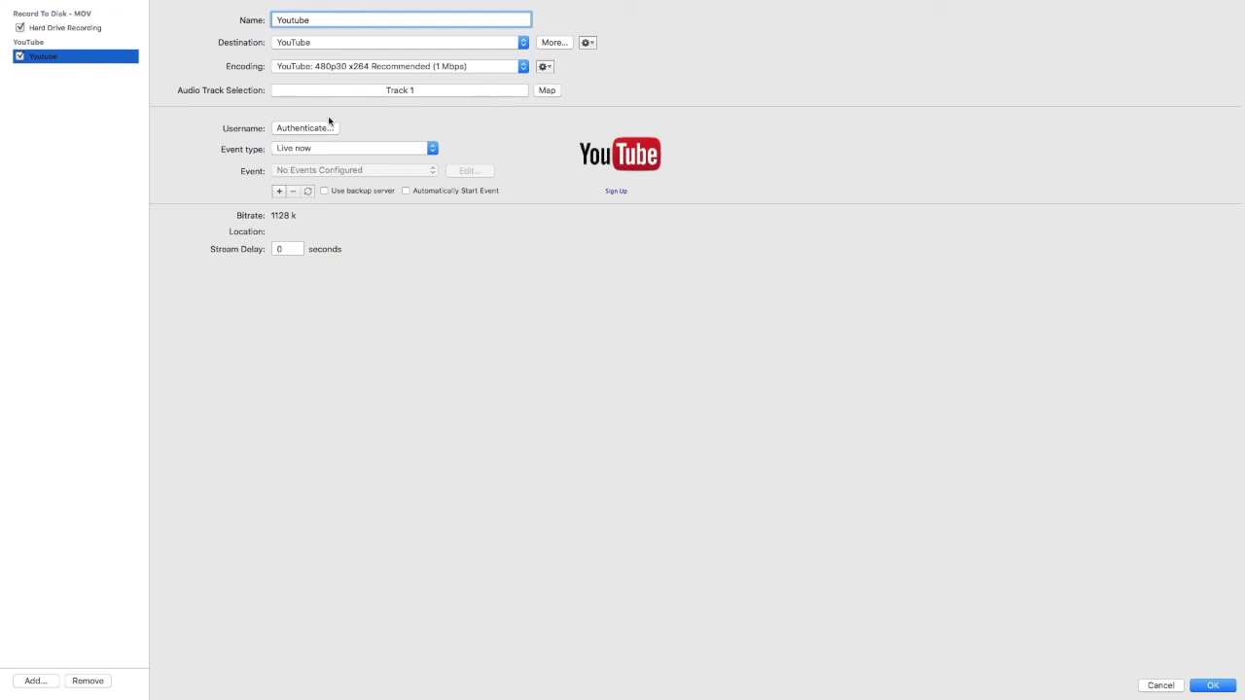
{"action": "left_click", "coordinate": [291, 153]}
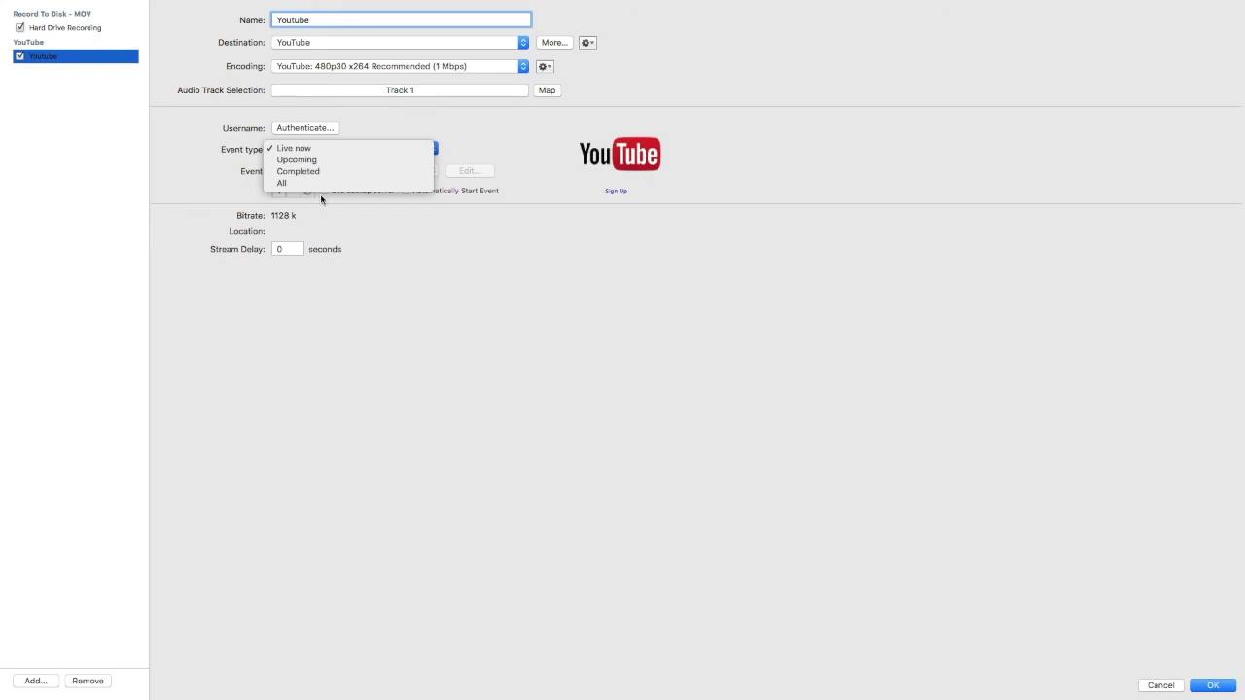
{"action": "left_click", "coordinate": [328, 21]}
{"action": "left_click", "coordinate": [331, 42]}
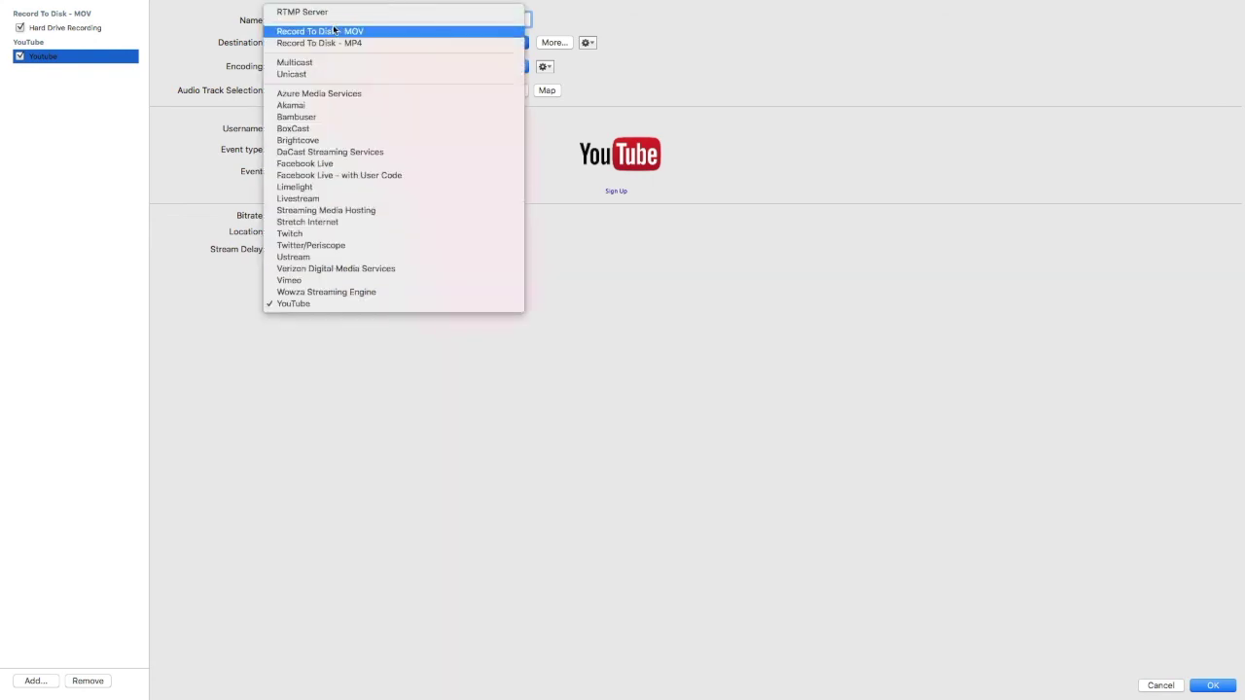
- Retarget the Youtube output to Facebook Live with Facebook 720p30 (4Mbps) x264 H.264 encoding
{"action": "left_click", "coordinate": [354, 165]}
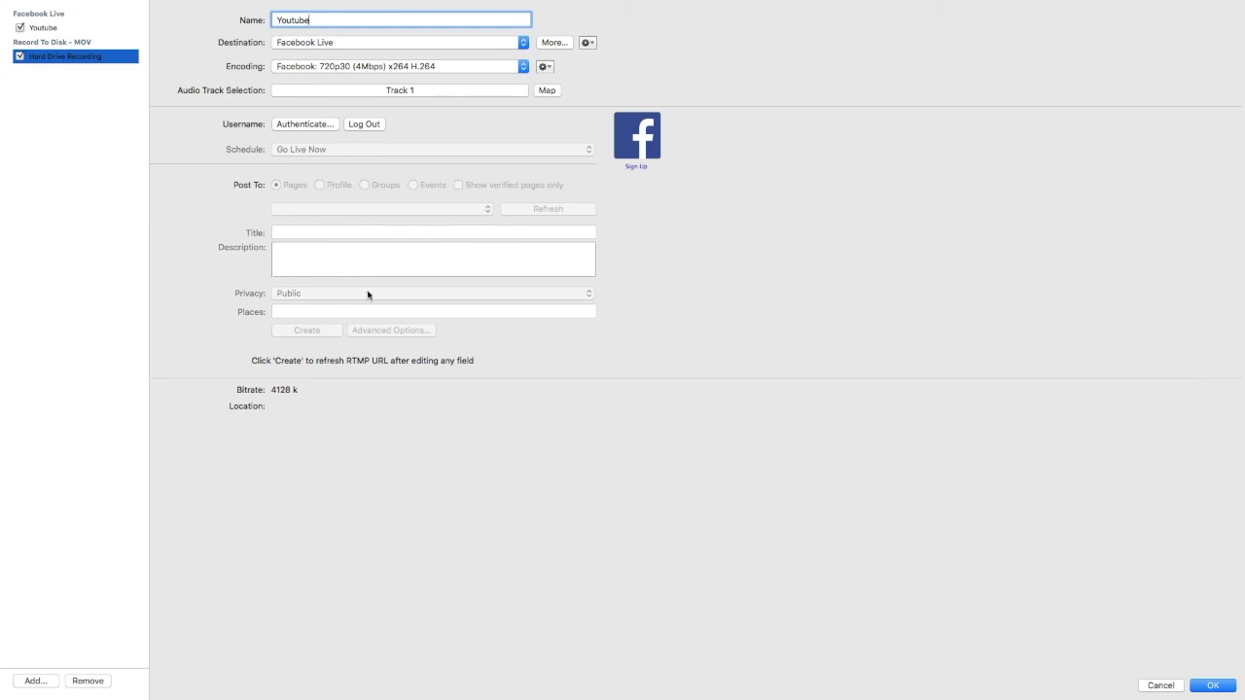
{"action": "left_click", "coordinate": [389, 43]}
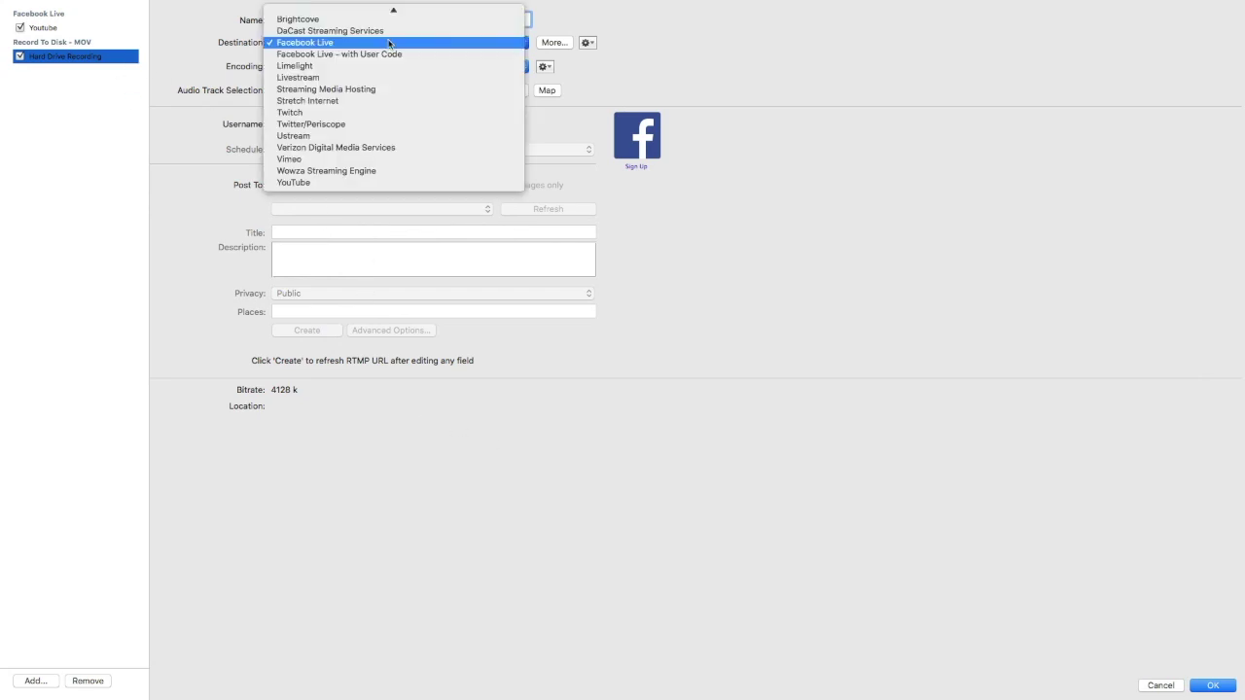
- After trying Twitter/Periscope, delete the Youtube output and confirm, leaving only Hard Drive Recording
{"action": "left_click", "coordinate": [384, 123]}
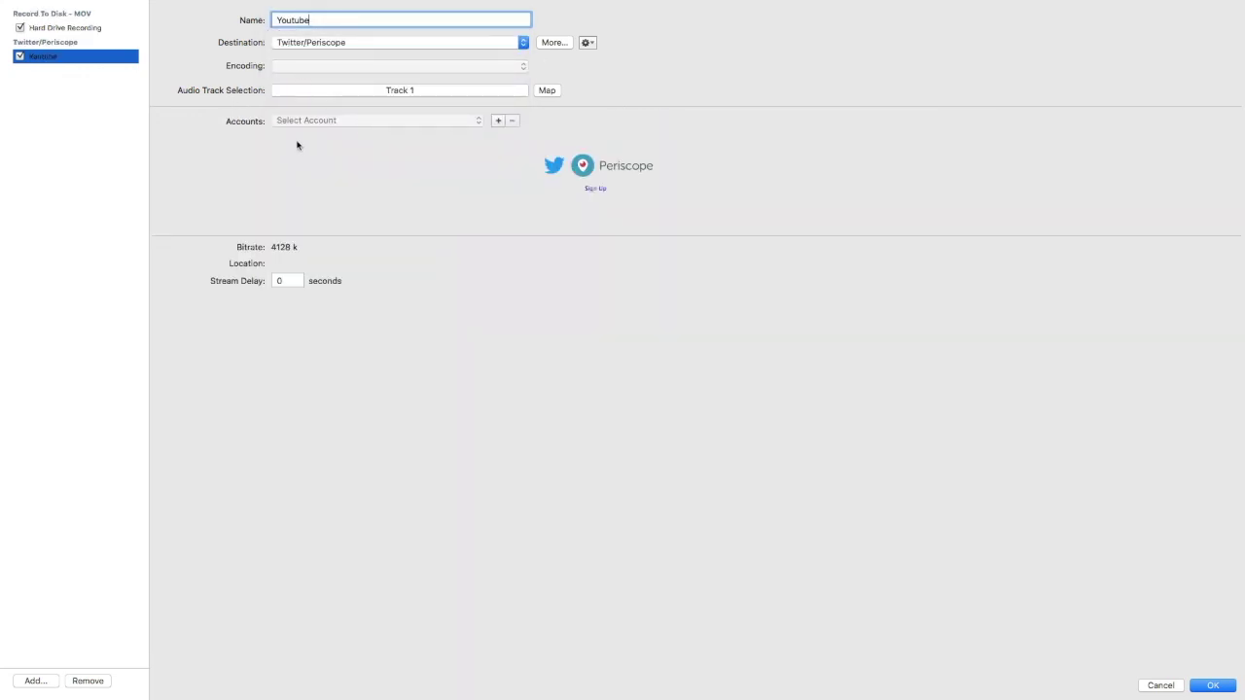
{"action": "left_click", "coordinate": [500, 120]}
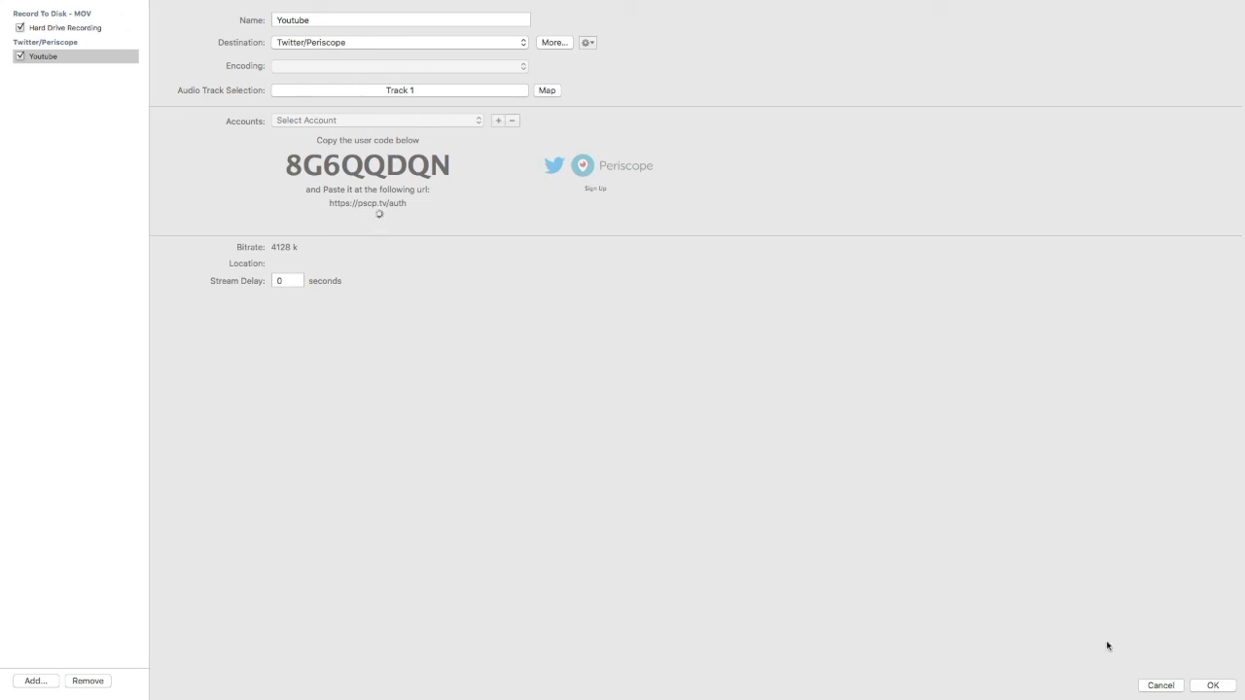
{"action": "left_click", "coordinate": [89, 683]}
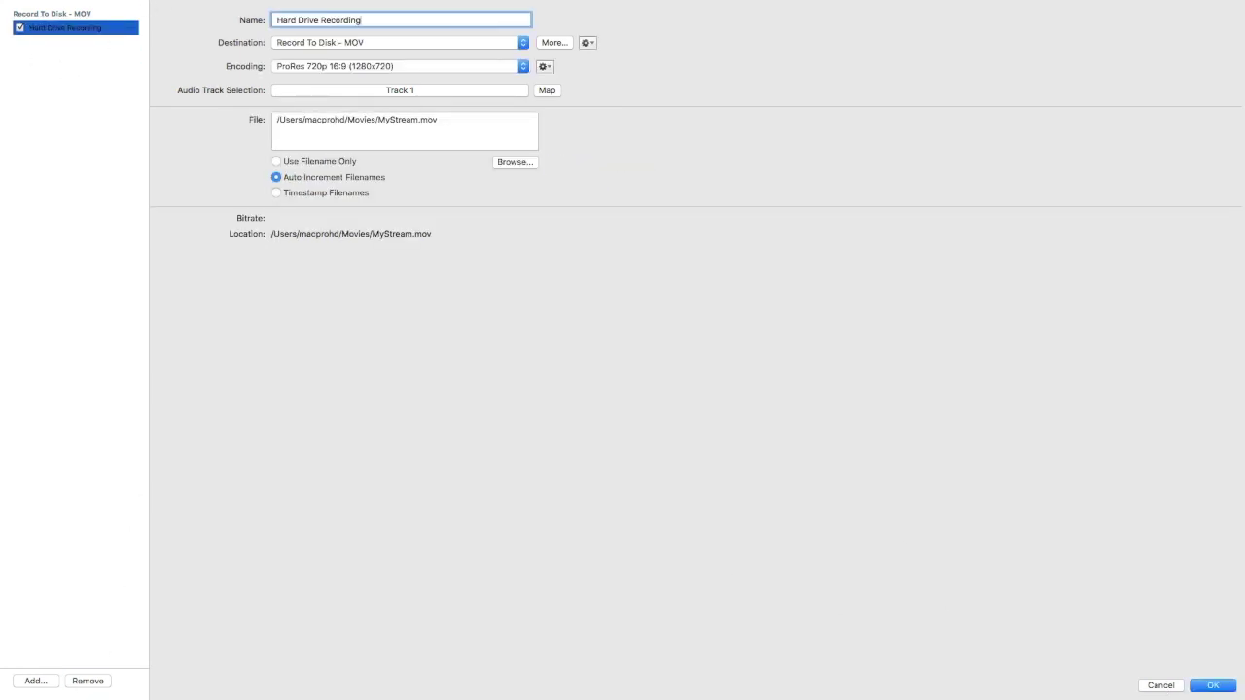
{"action": "left_click", "coordinate": [1215, 686]}
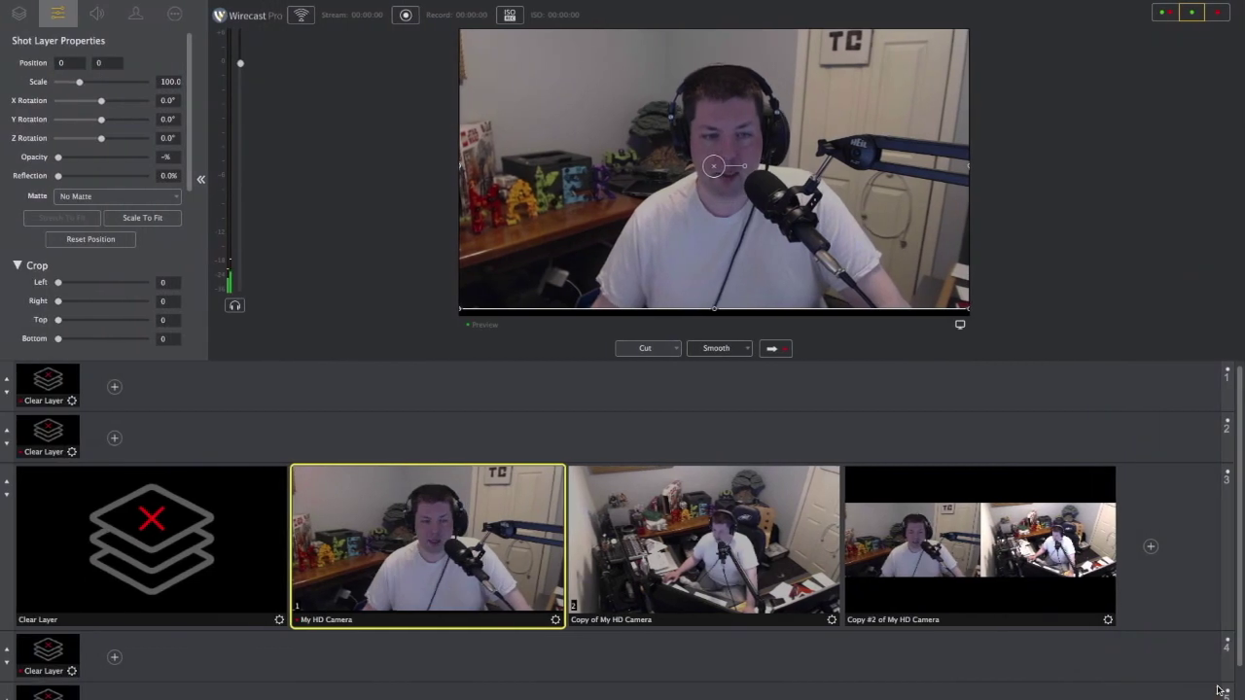
- Start the disk recording and toggle the dropped-frames and CPU readouts, ending on system CPU
{"action": "left_click", "coordinate": [407, 17]}
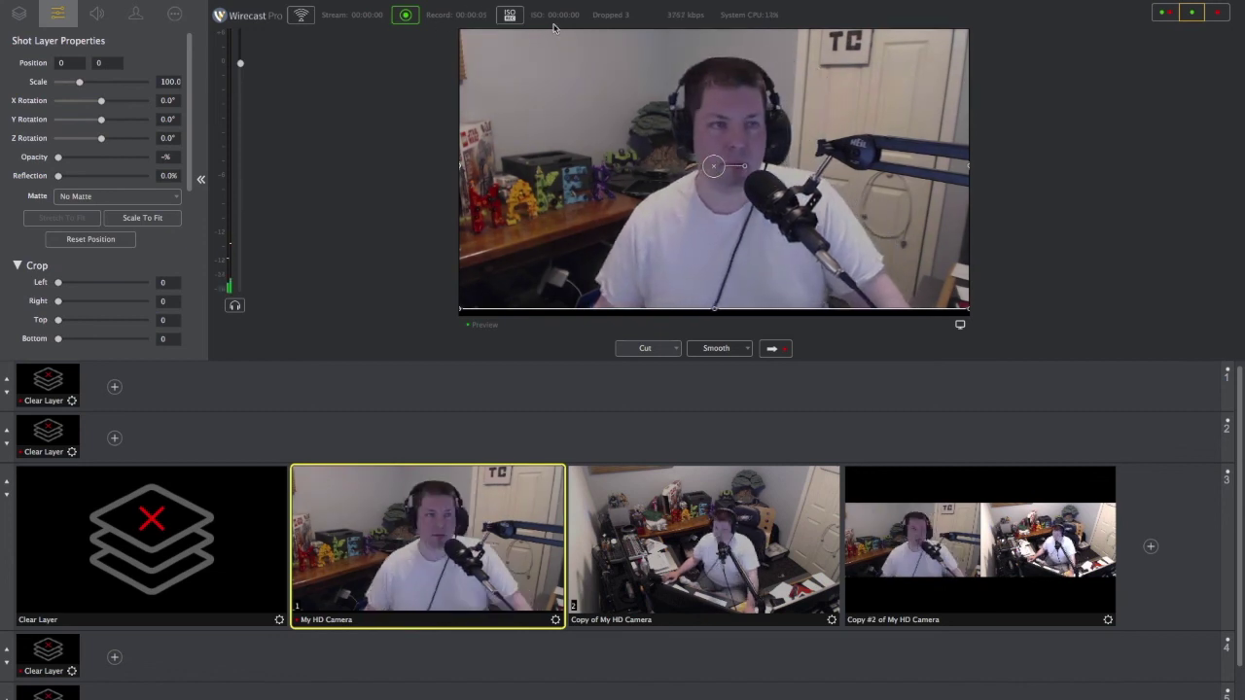
{"action": "left_click", "coordinate": [611, 16]}
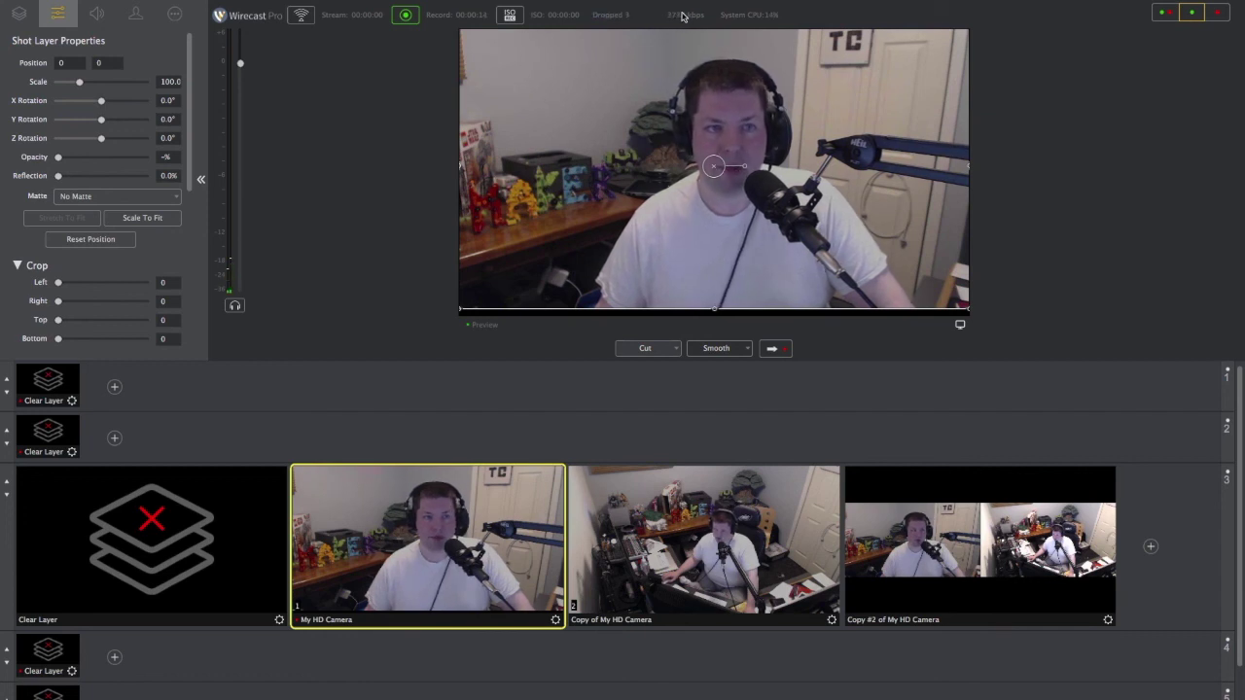
{"action": "left_click", "coordinate": [746, 16]}
{"action": "left_click", "coordinate": [745, 16]}
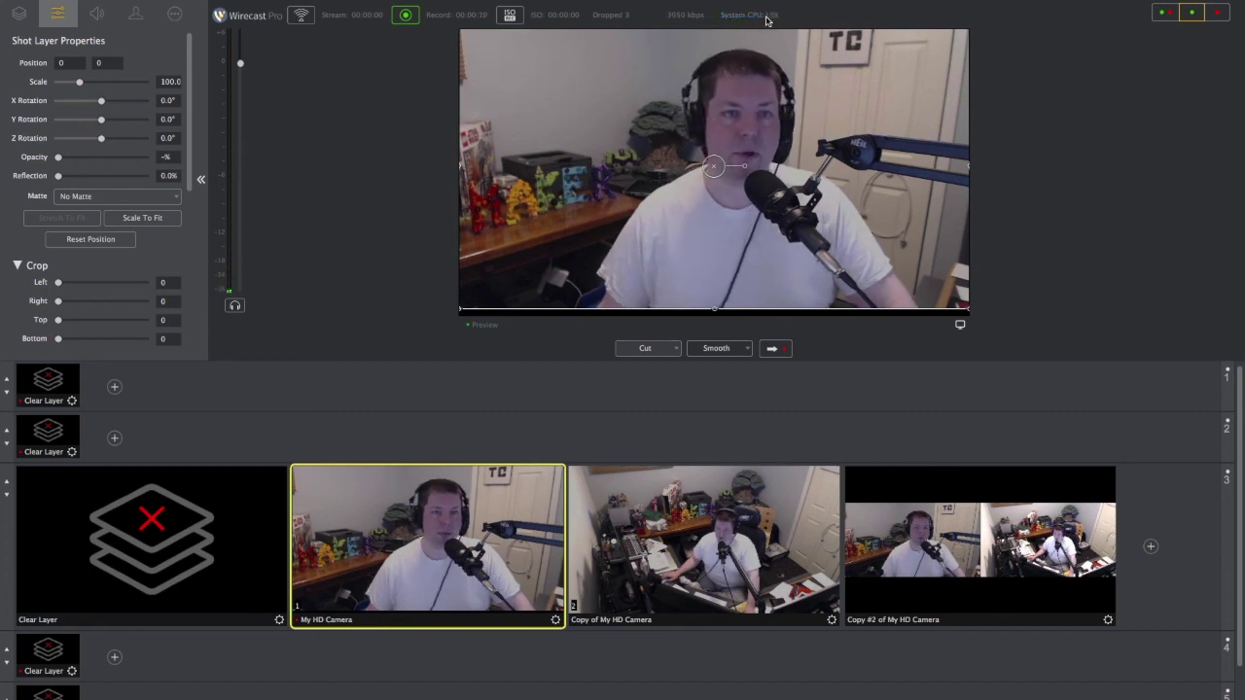
{"action": "left_click", "coordinate": [745, 16]}
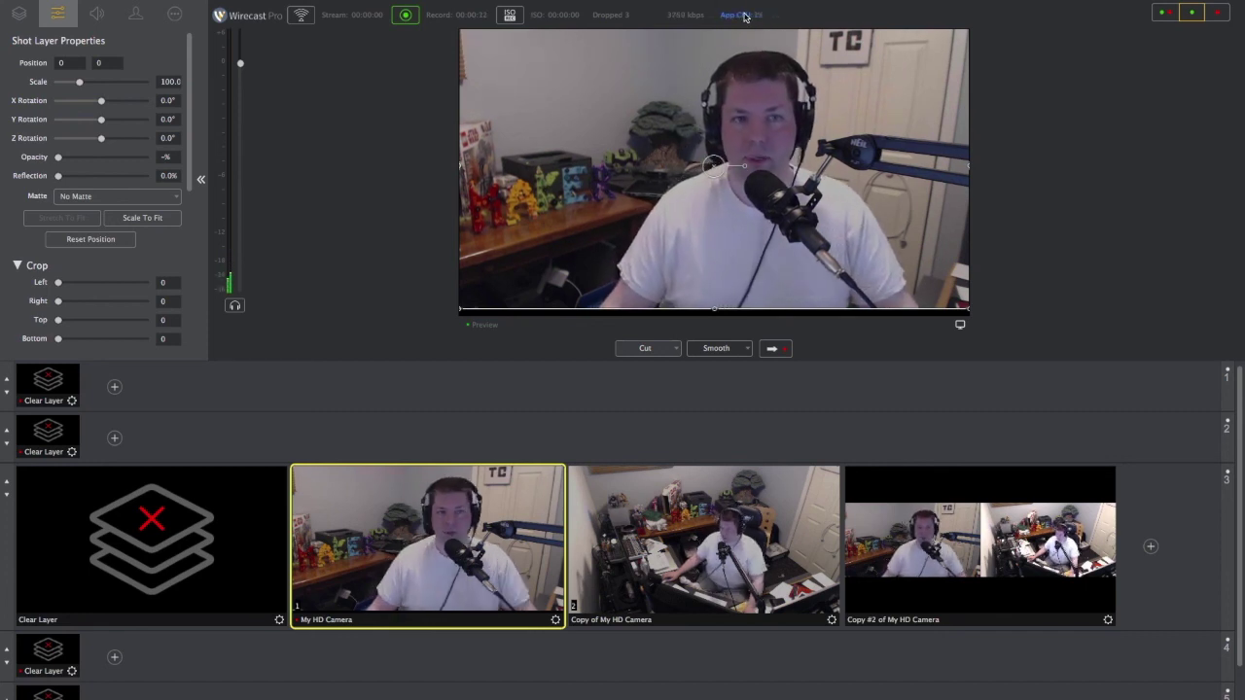
{"action": "left_click", "coordinate": [743, 16]}
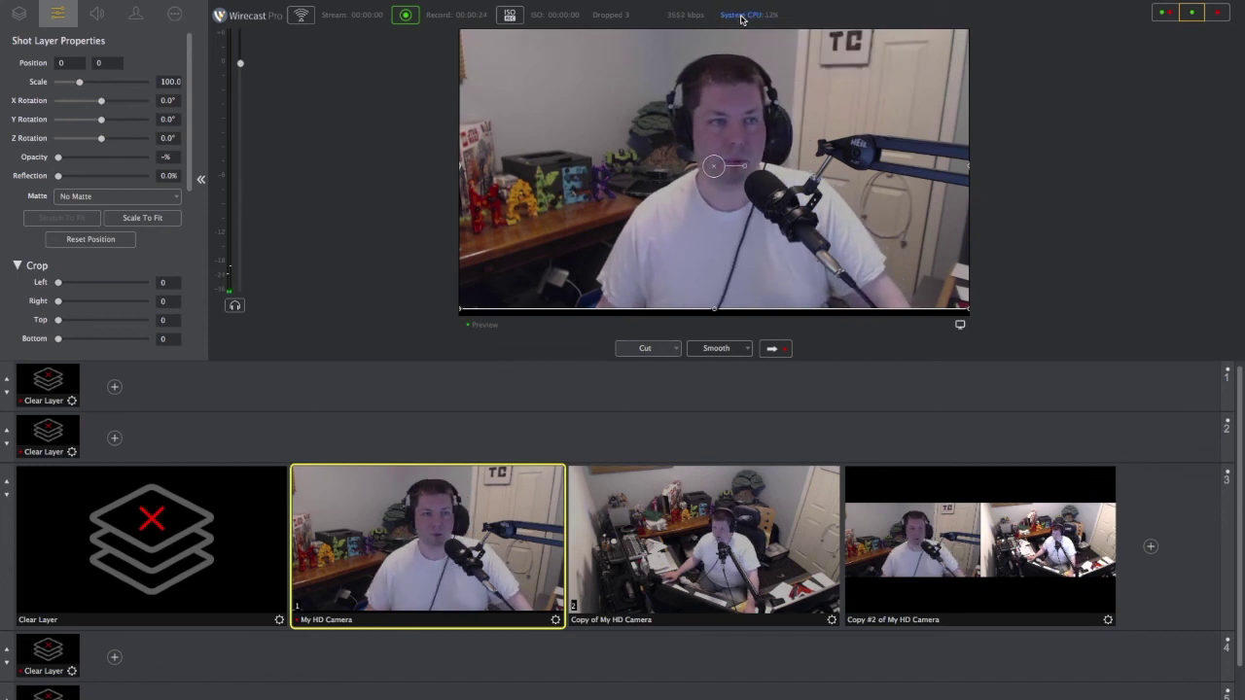
- Switch the dropped-frames readout to display FPS during recording
{"action": "left_click", "coordinate": [588, 16]}
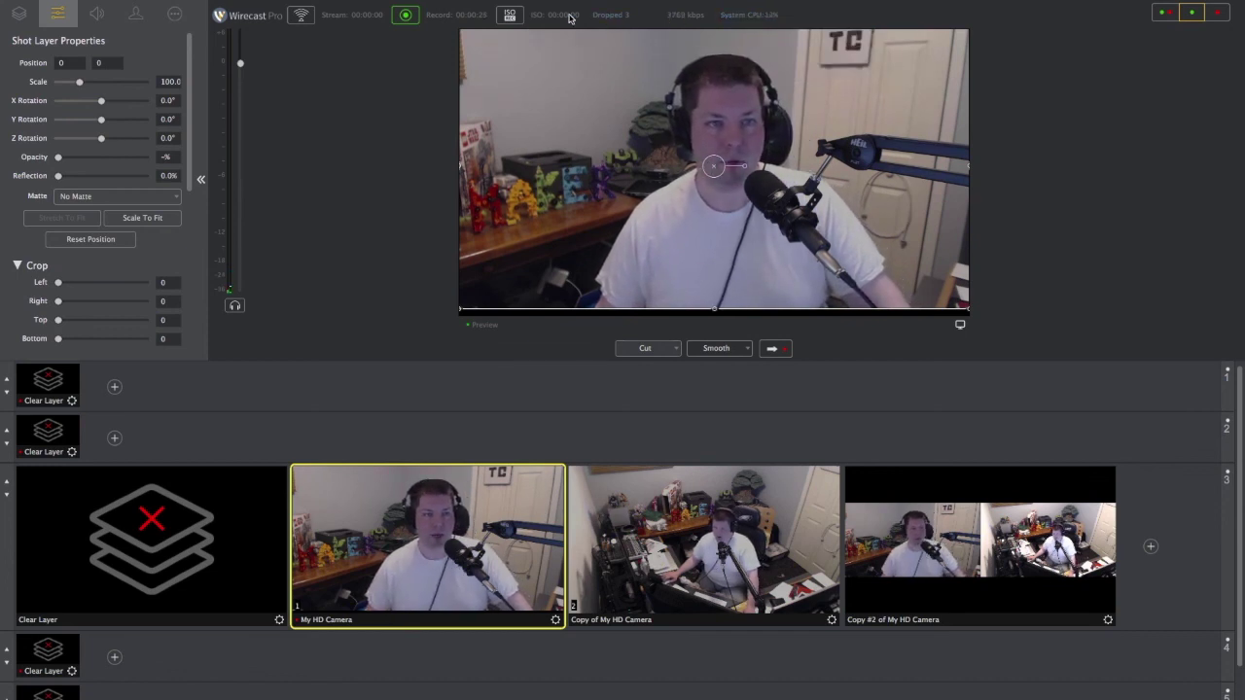